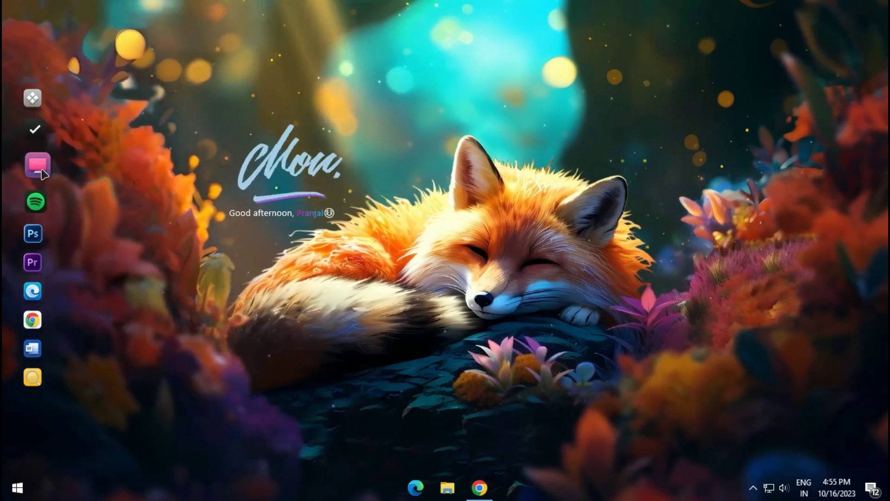
click(874, 85)
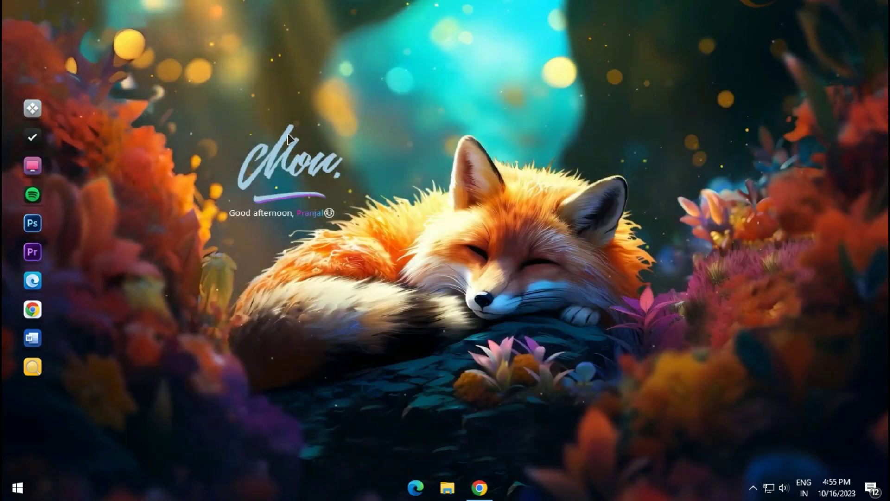
click(32, 309)
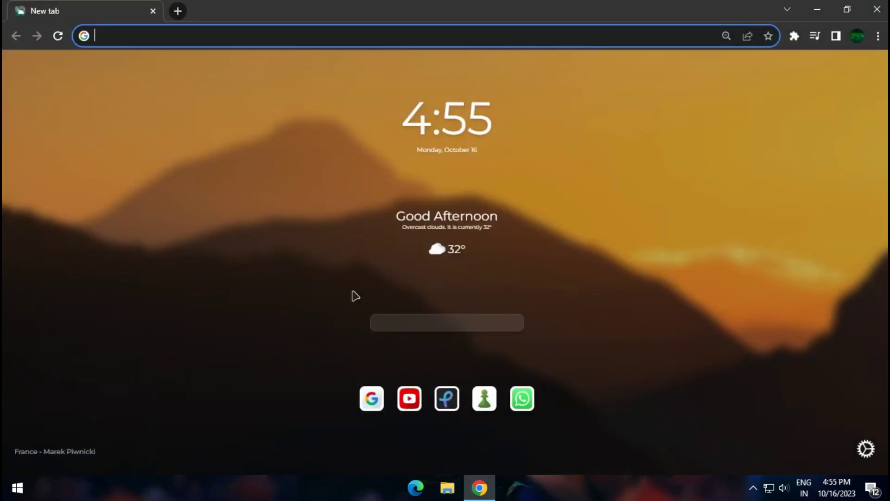
click(877, 5)
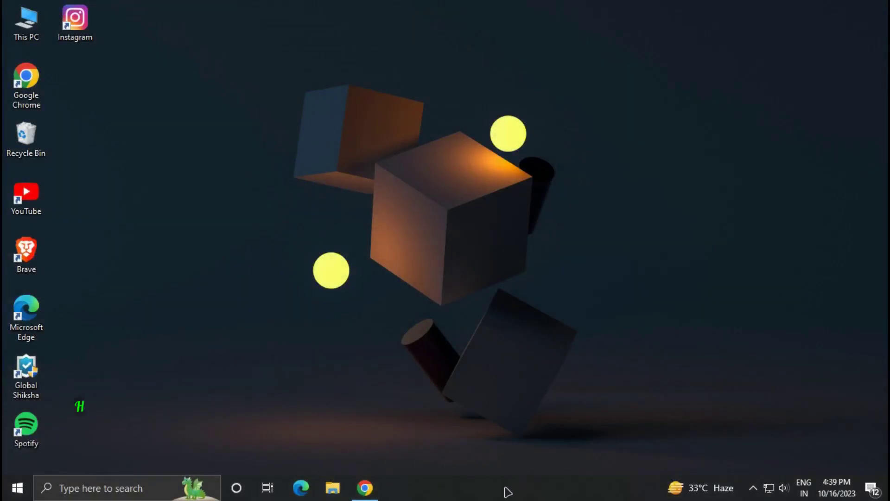
- Hide the Cortana and Task View buttons from the taskbar
right_click(508, 492)
click(576, 225)
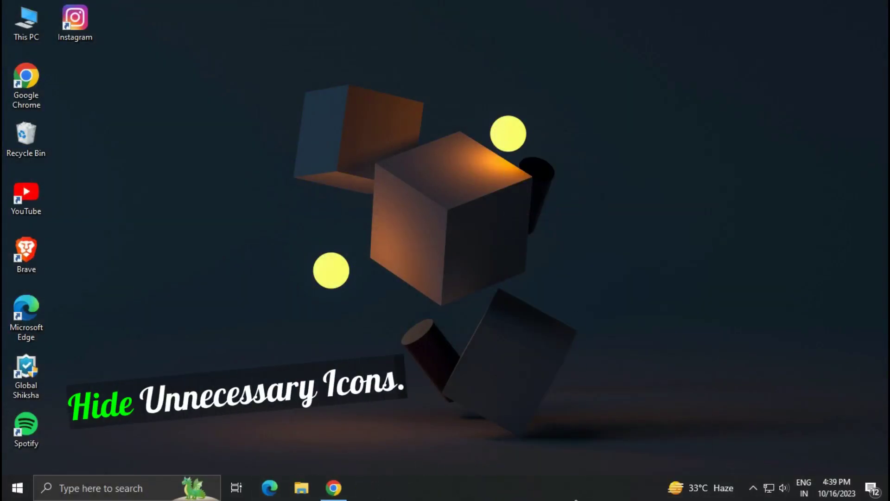
right_click(575, 495)
click(622, 257)
- Turn off News and interests and hide the search box on the taskbar
right_click(563, 492)
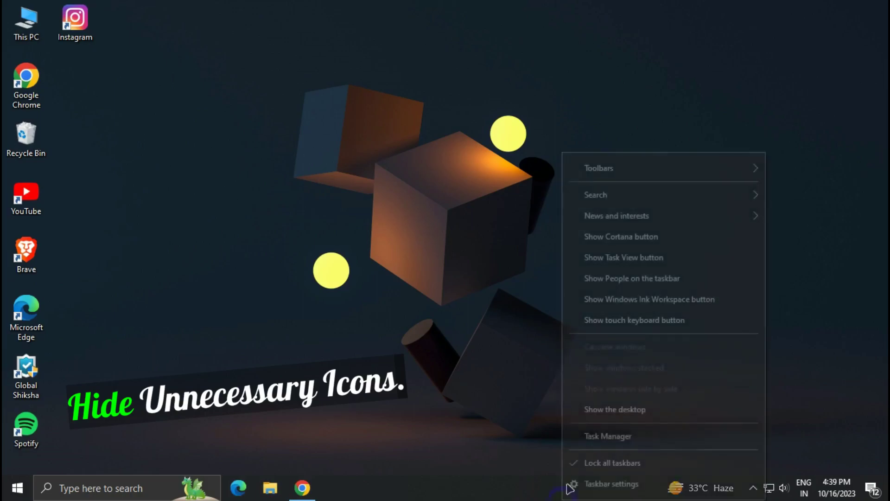
mouse_move(585, 218)
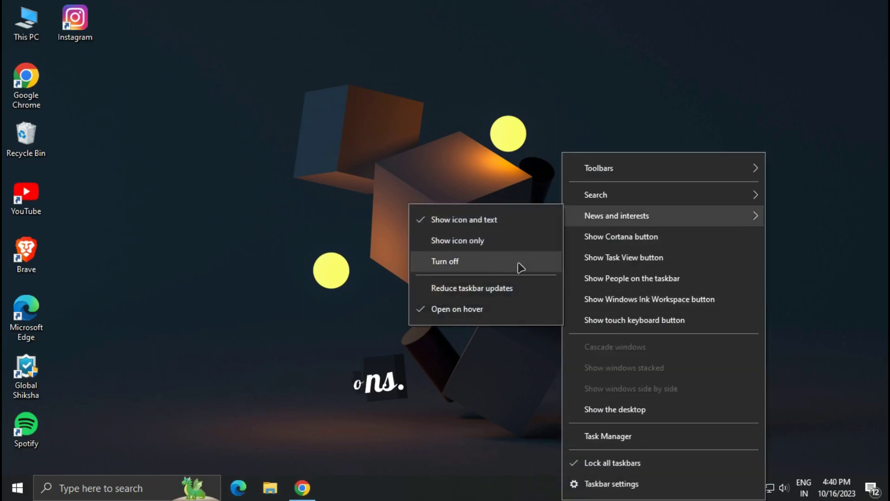
click(520, 267)
right_click(538, 489)
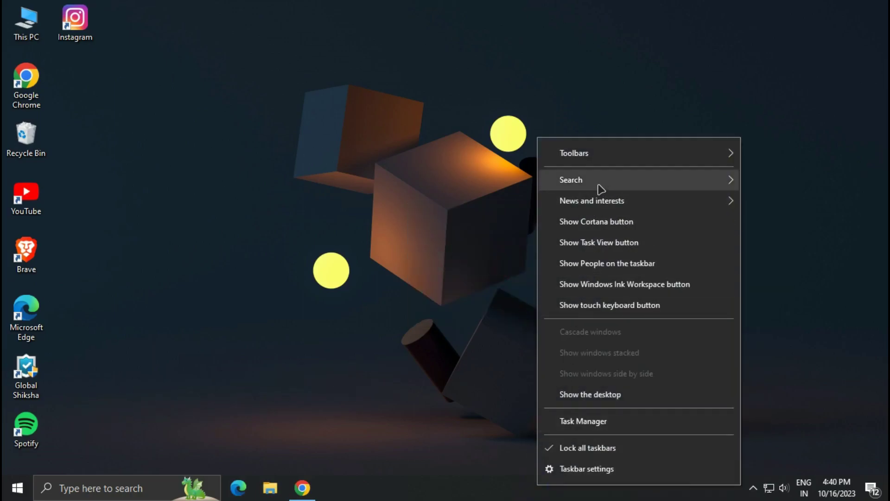
mouse_move(612, 187)
click(763, 192)
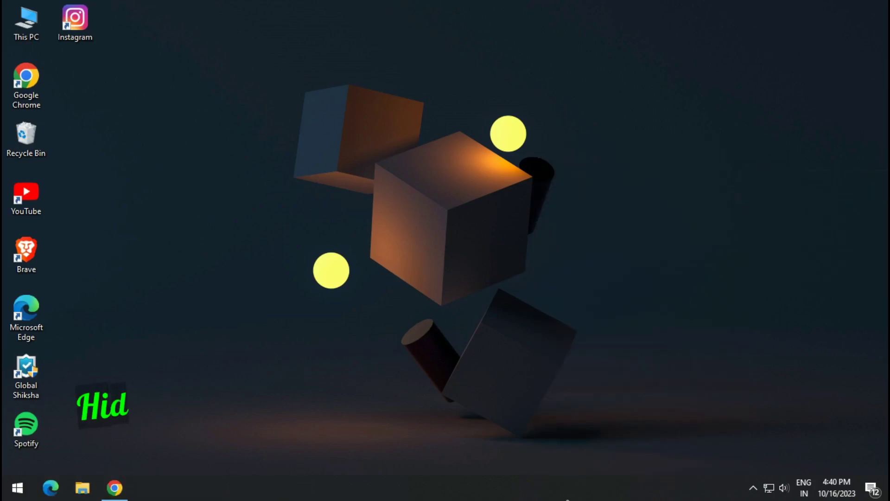
- Hide all the desktop icons
drag(109, 428, 174, 11)
right_click(173, 42)
mouse_move(290, 54)
click(395, 133)
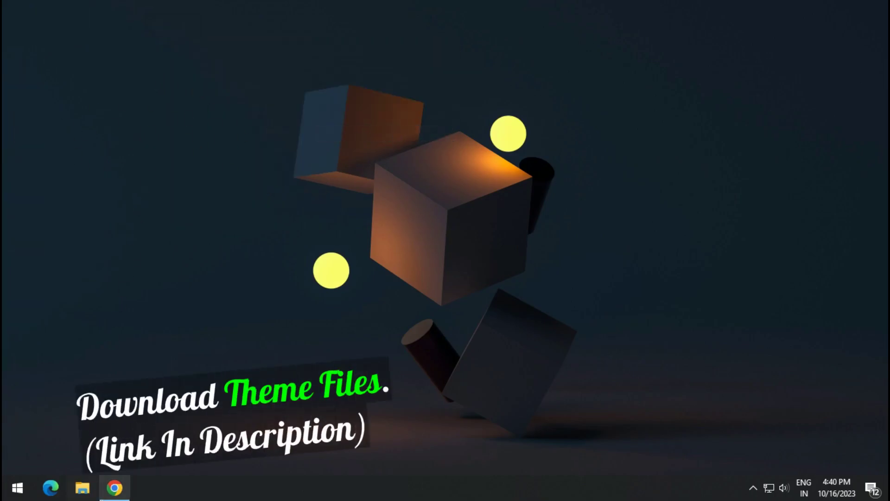
- Switch to Chrome and download The Cutest Fox Theme.zip from Google Drive, keeping the file despite the malware flag
click(114, 487)
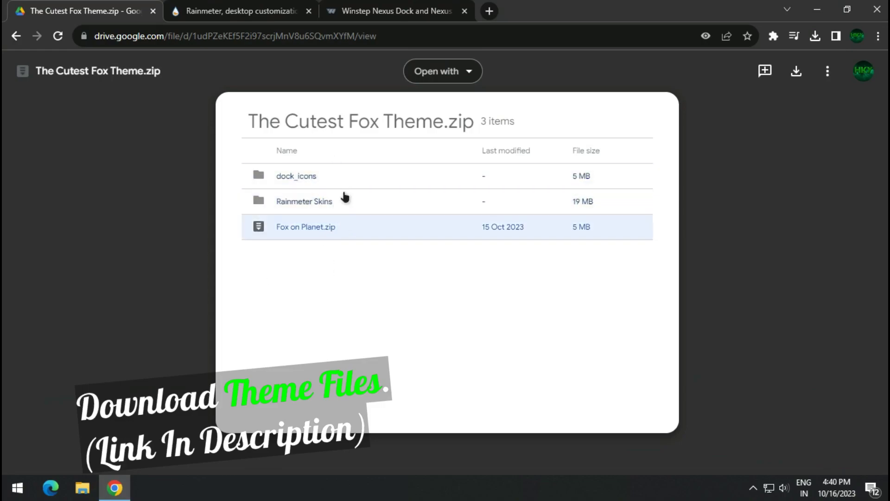
click(797, 71)
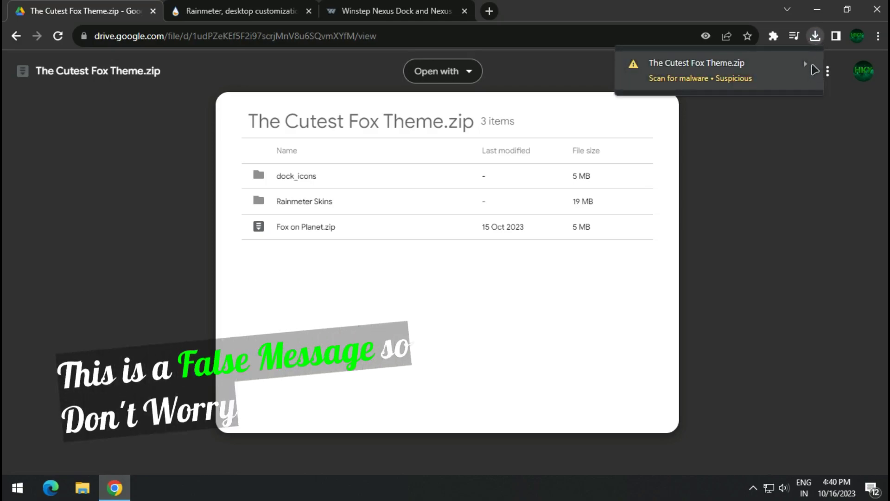
click(805, 63)
click(786, 183)
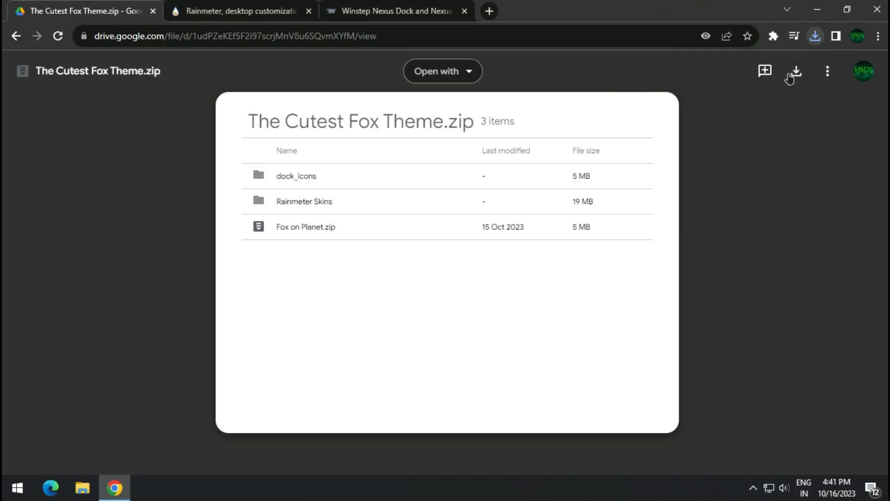
click(817, 9)
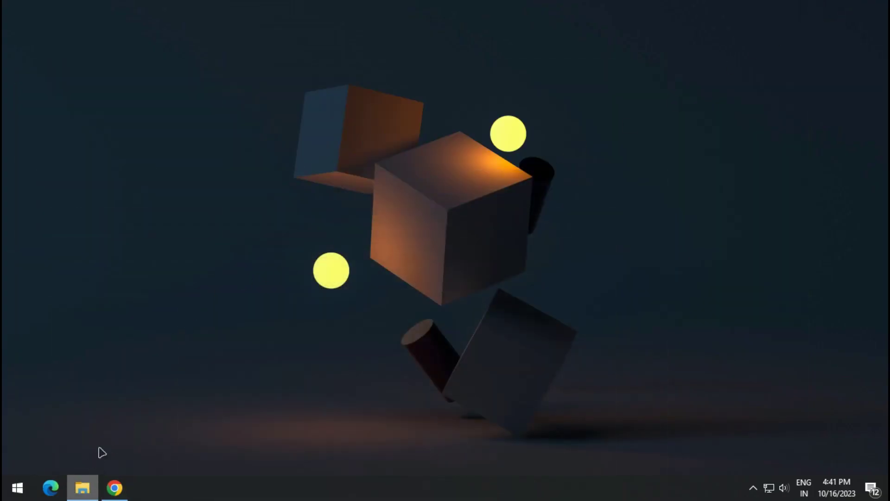
- In File Explorer, extract The Cutest Fox Theme.zip in Downloads to its own folder and open that folder
click(83, 487)
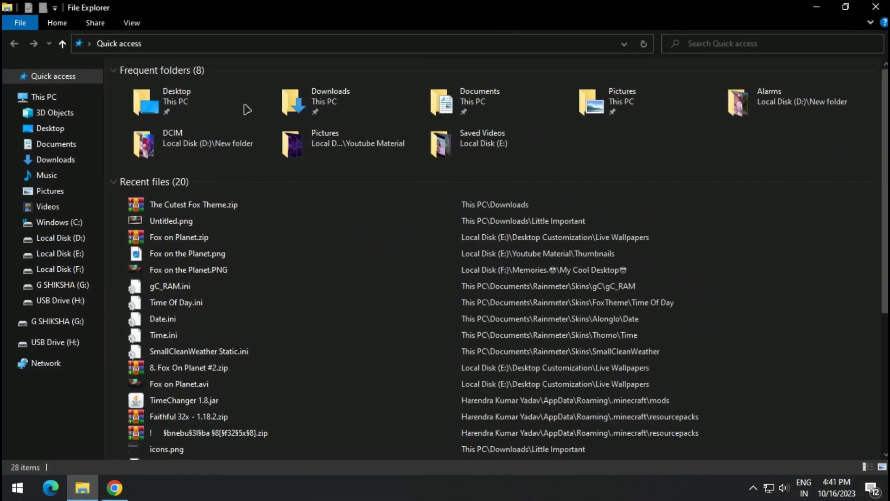
click(37, 156)
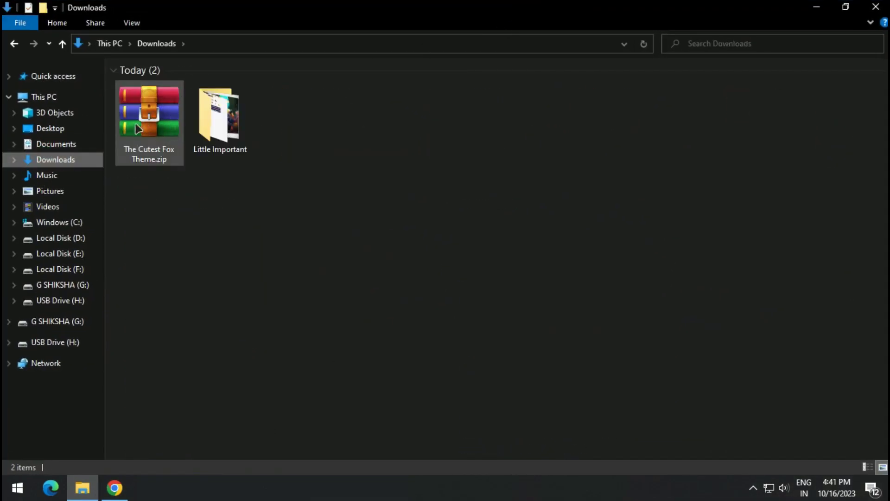
right_click(145, 113)
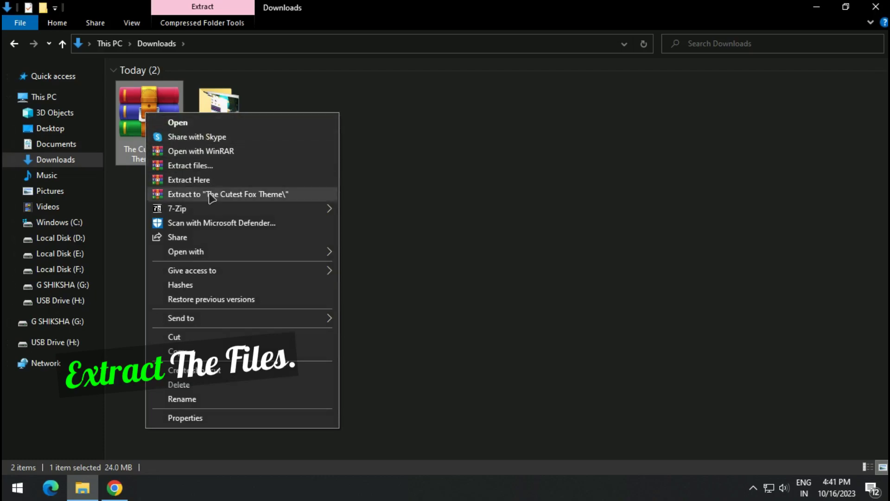
click(210, 194)
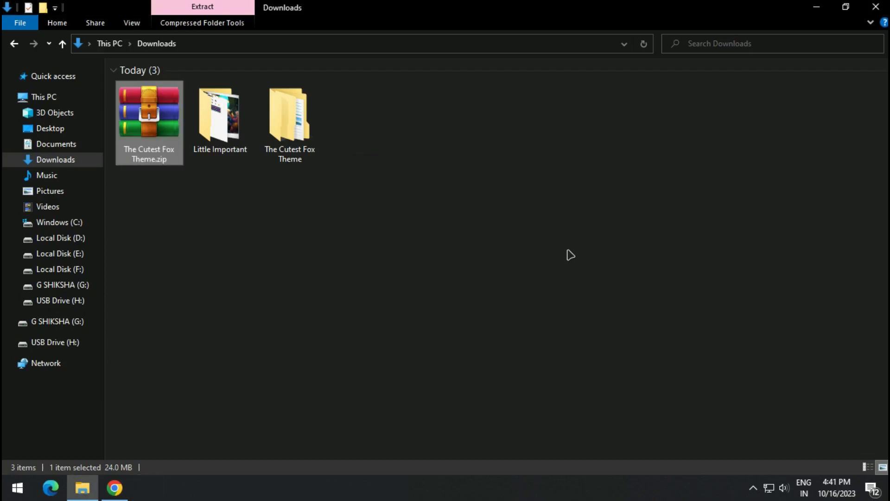
double_click(299, 135)
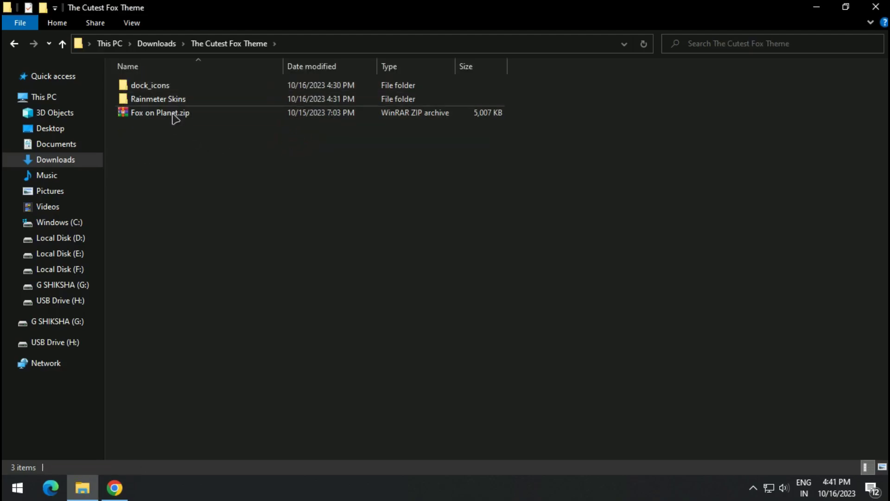
click(237, 141)
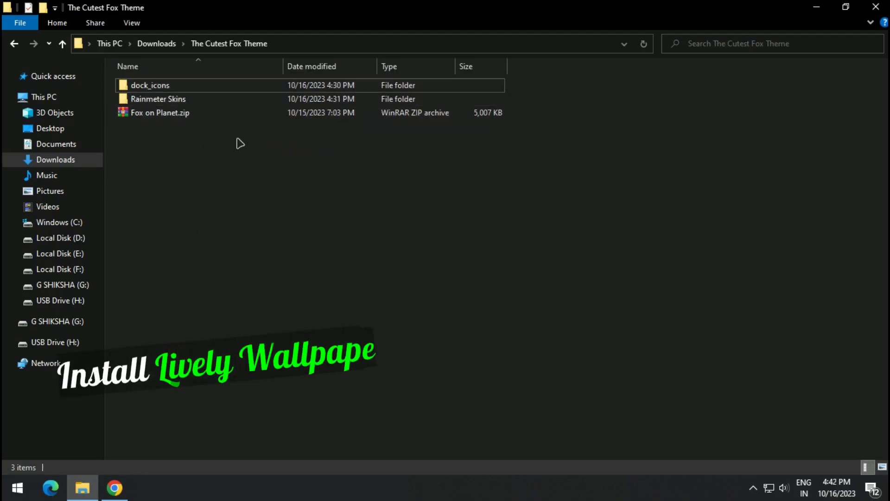
- Open Microsoft Store, search for "lively wallpaper" and open the Lively Wallpaper app page
click(17, 488)
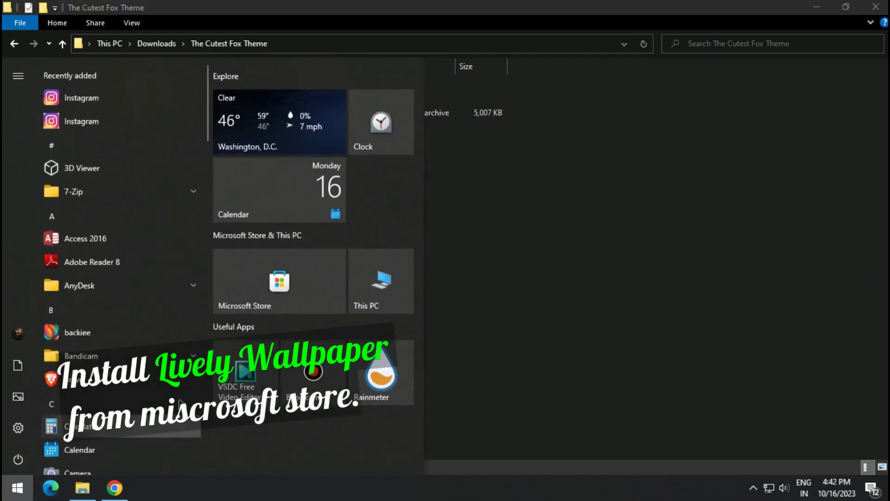
click(281, 295)
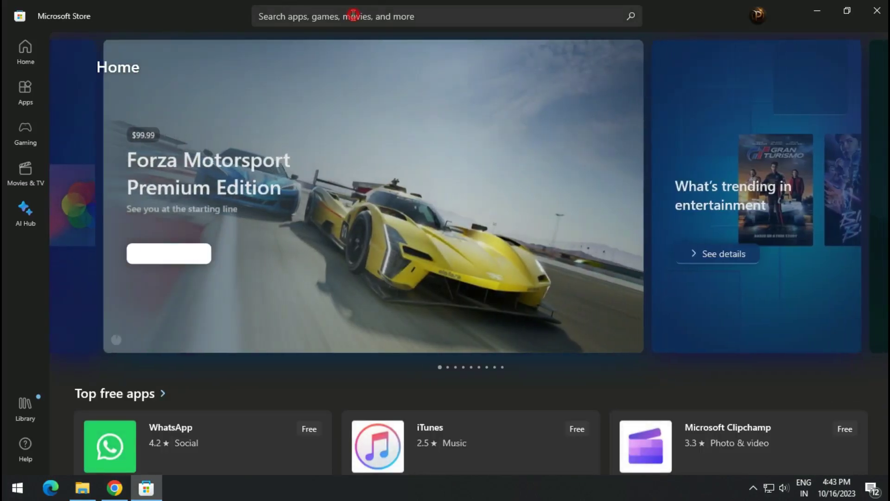
click(353, 16)
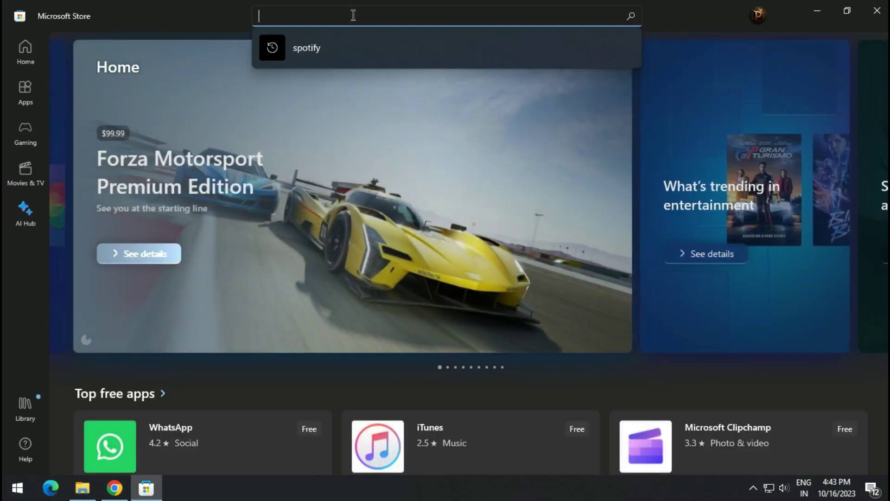
text(lie)
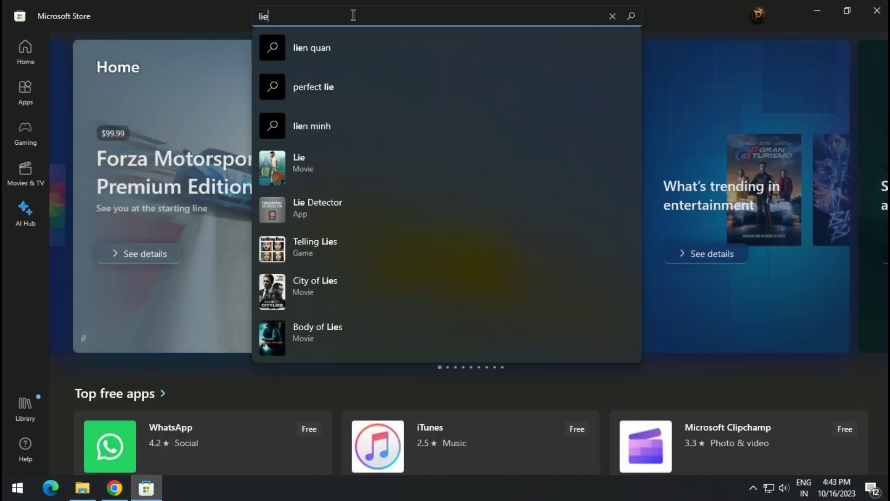
text(ely w)
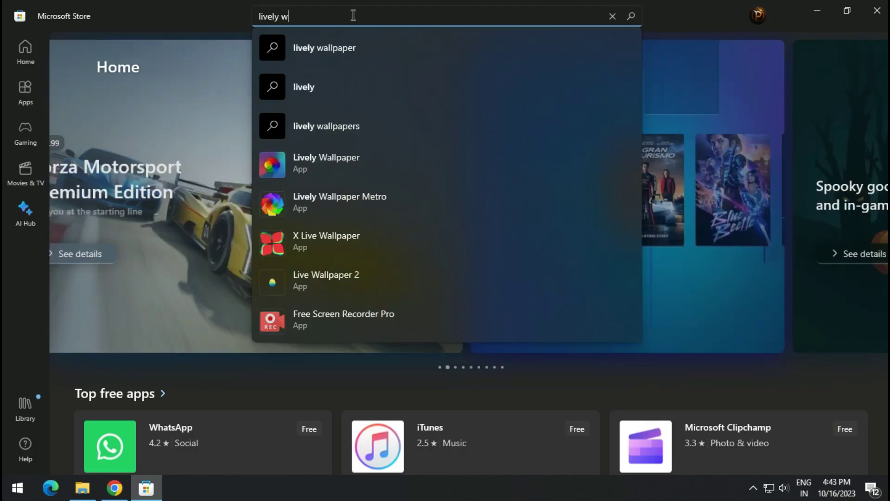
text(allpaper)
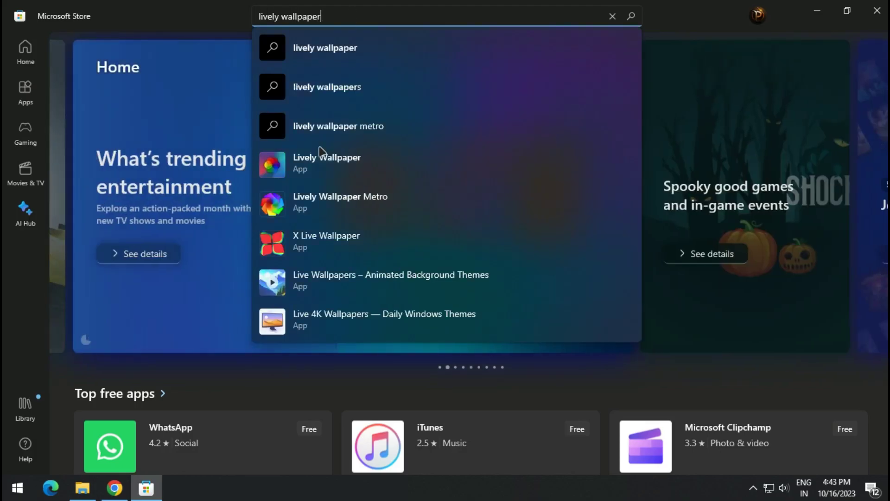
click(333, 175)
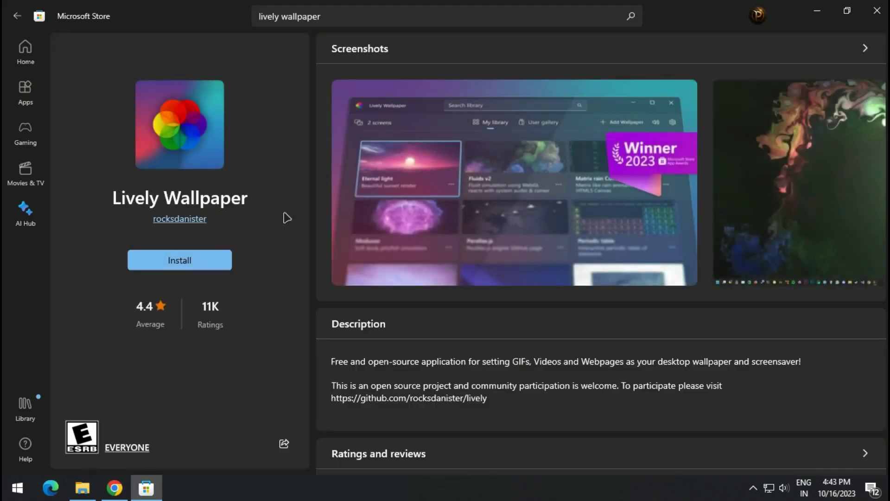
- Install Lively Wallpaper, launch it and close Microsoft Store
click(165, 260)
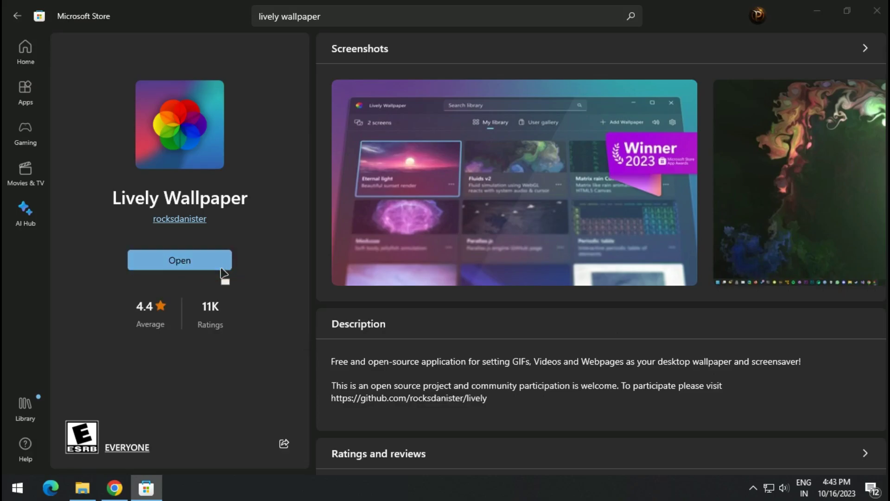
click(221, 267)
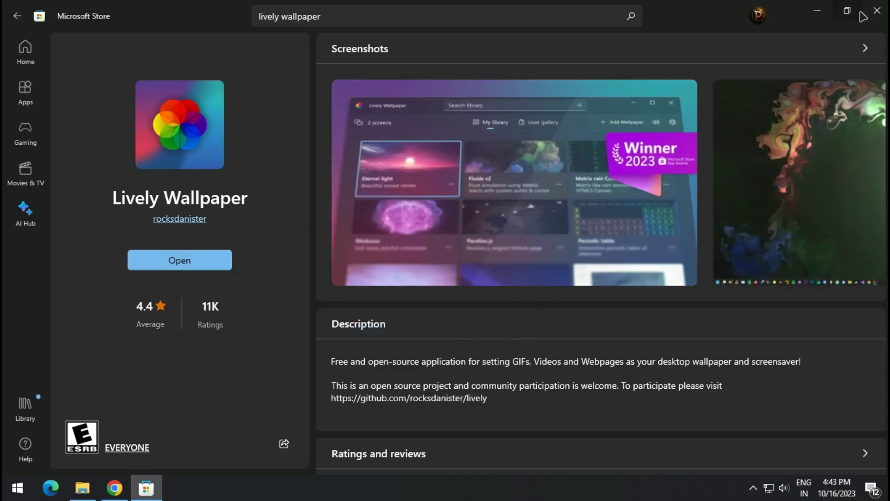
click(876, 15)
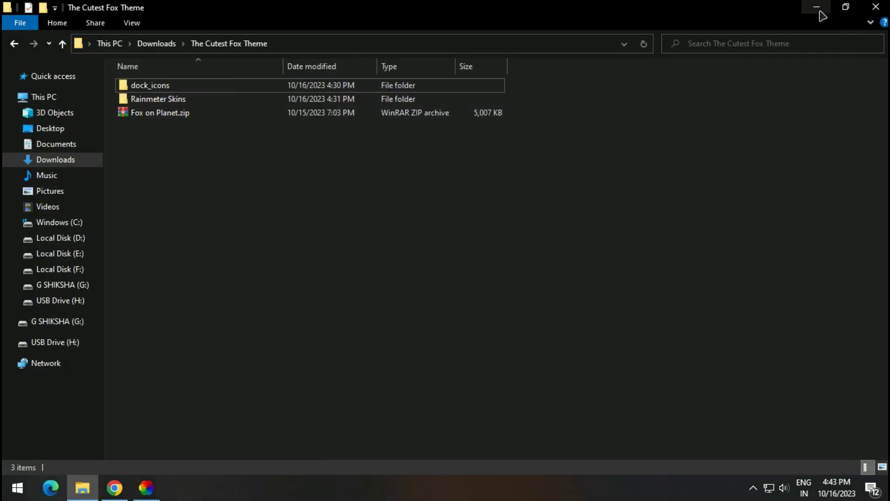
click(820, 13)
click(539, 31)
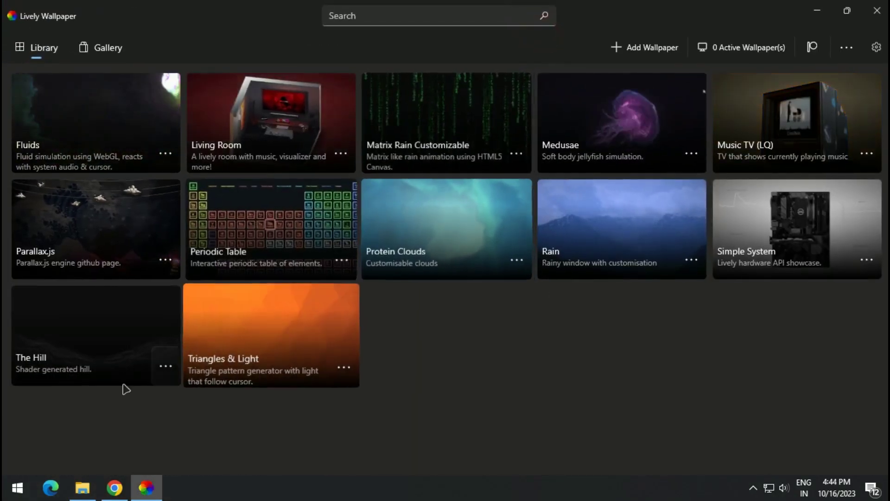
- Import Fox on Planet.zip from the theme folder into Lively Wallpaper, set it as the desktop wallpaper and close Lively's window
click(83, 487)
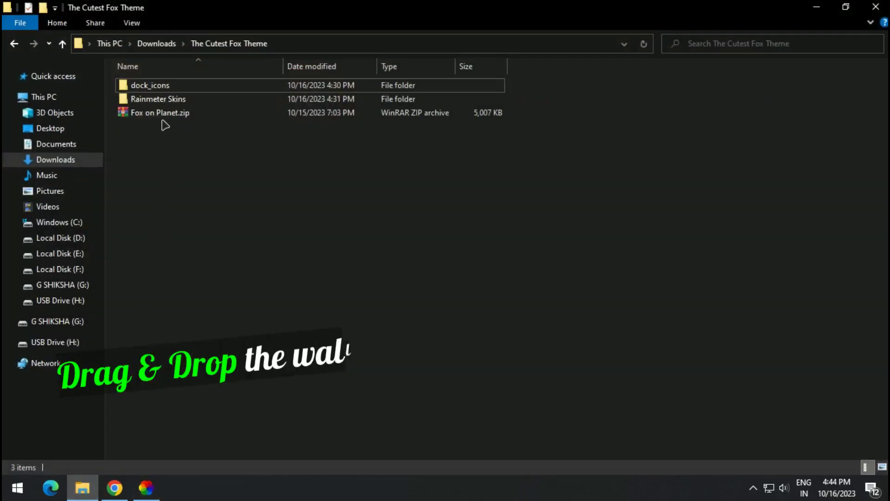
drag(189, 114, 345, 267)
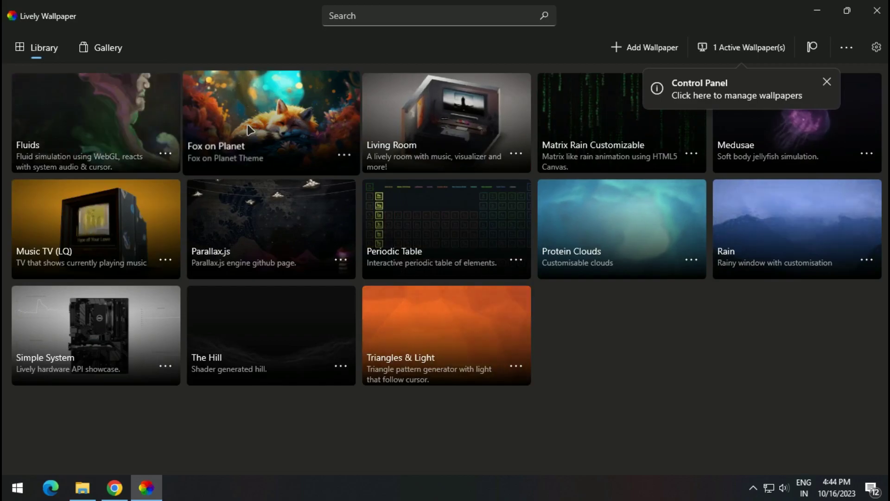
click(824, 14)
click(876, 8)
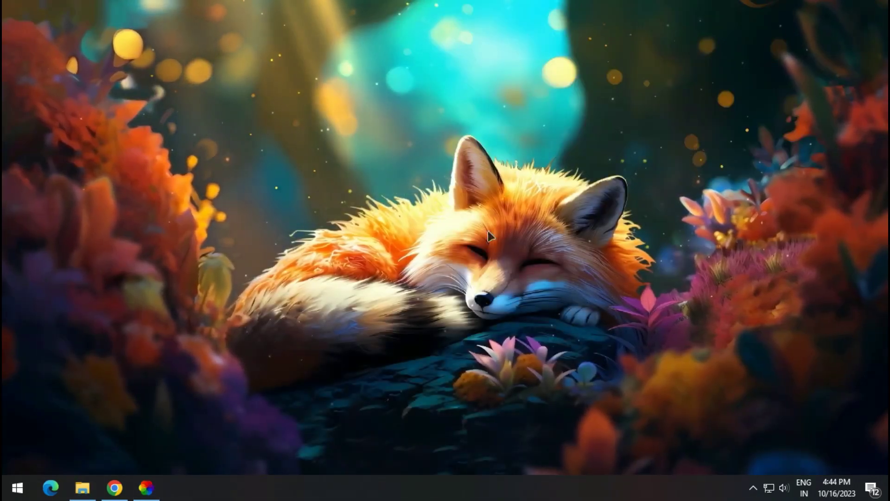
click(146, 488)
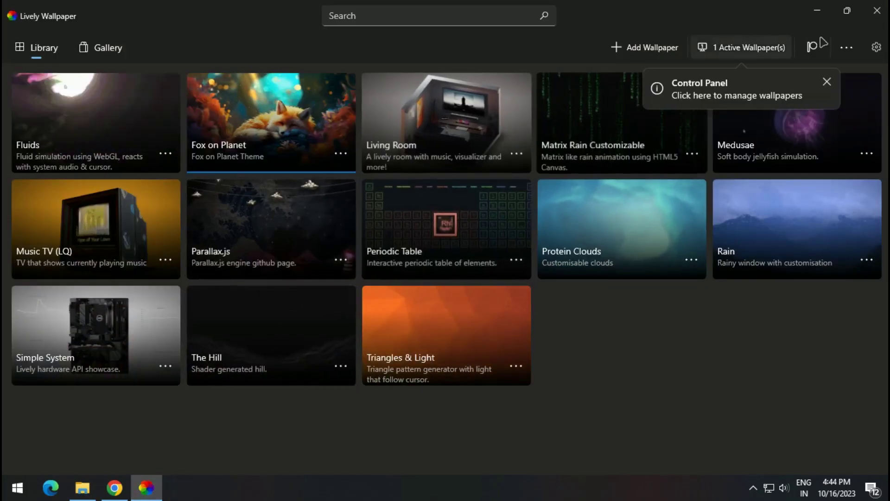
click(876, 10)
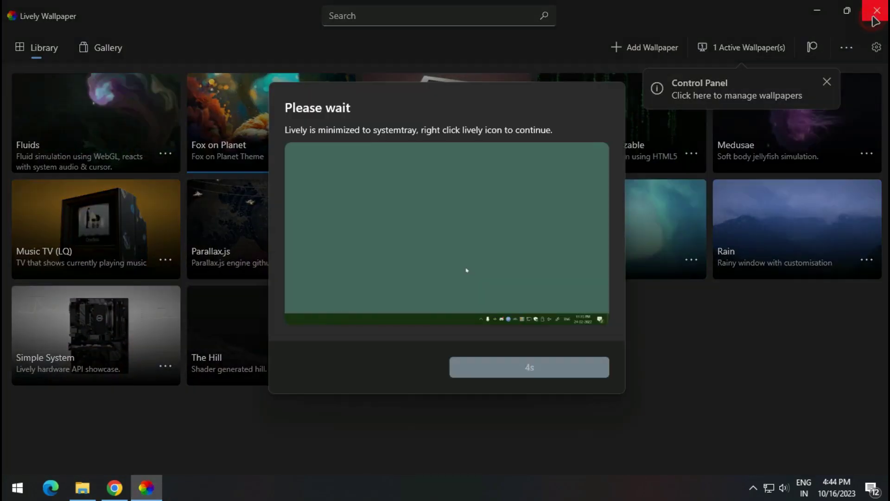
- Dismiss Lively's minimise notice, download the Rainmeter 4.5.18 installer from rainmeter.net in Chrome and minimise the browser
click(510, 370)
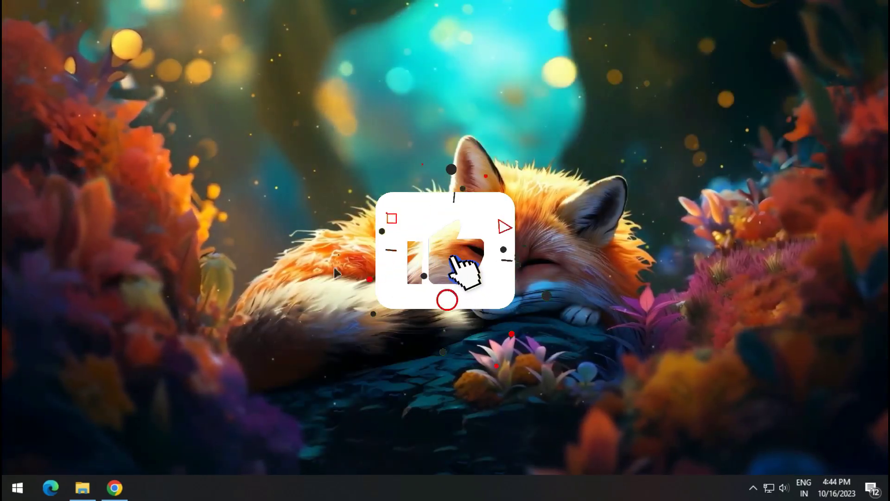
click(114, 488)
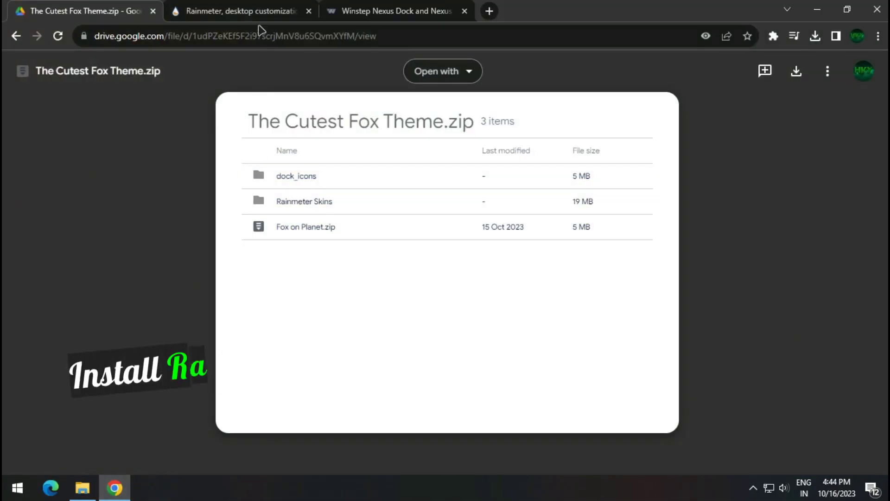
click(241, 11)
scroll(381, 324, down, 1)
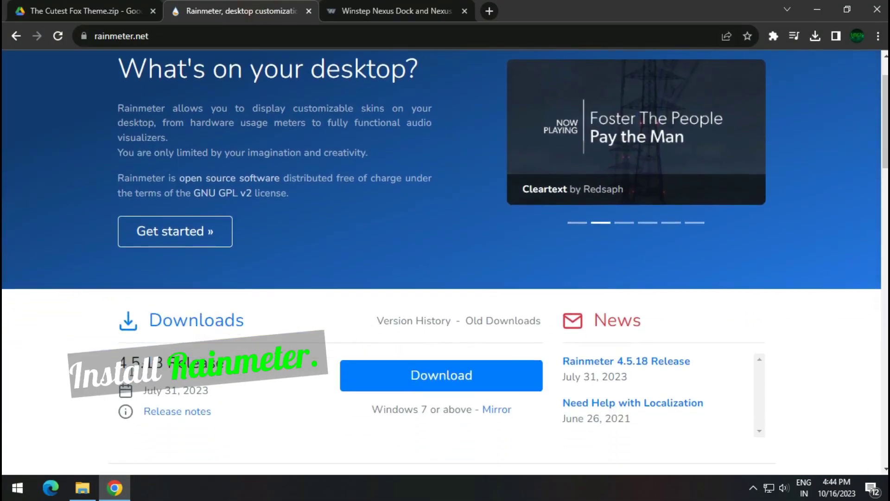
click(389, 376)
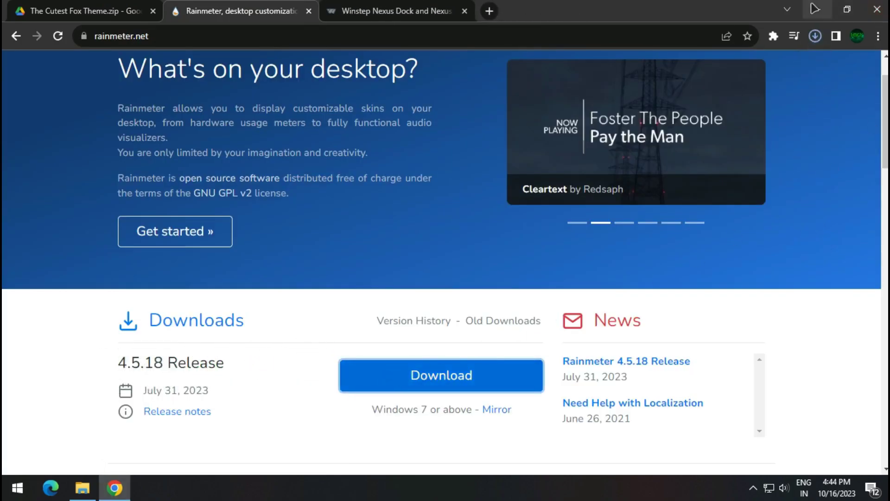
click(817, 9)
- In File Explorer, run Rainmeter-4.5.18.exe from Downloads as administrator and install Rainmeter
click(82, 487)
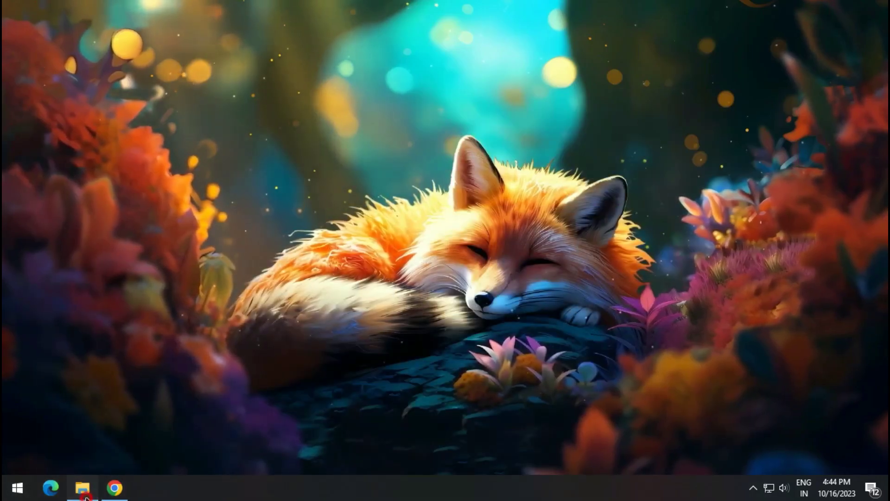
click(89, 159)
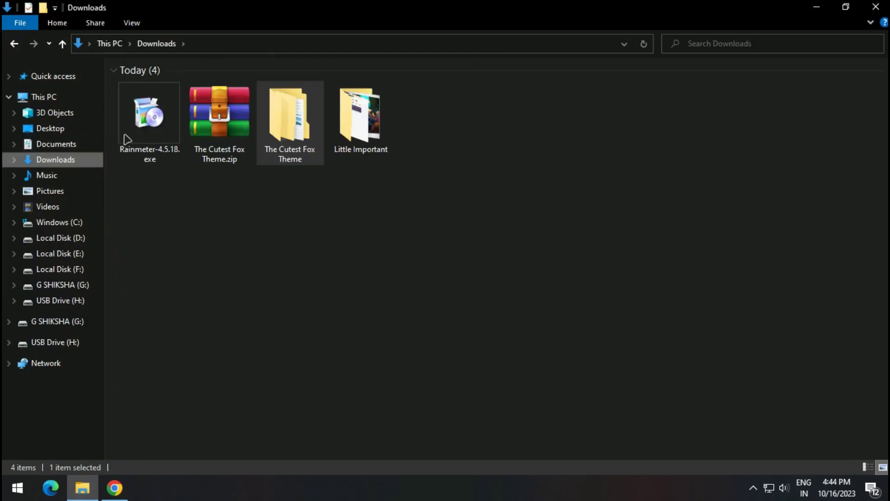
right_click(154, 116)
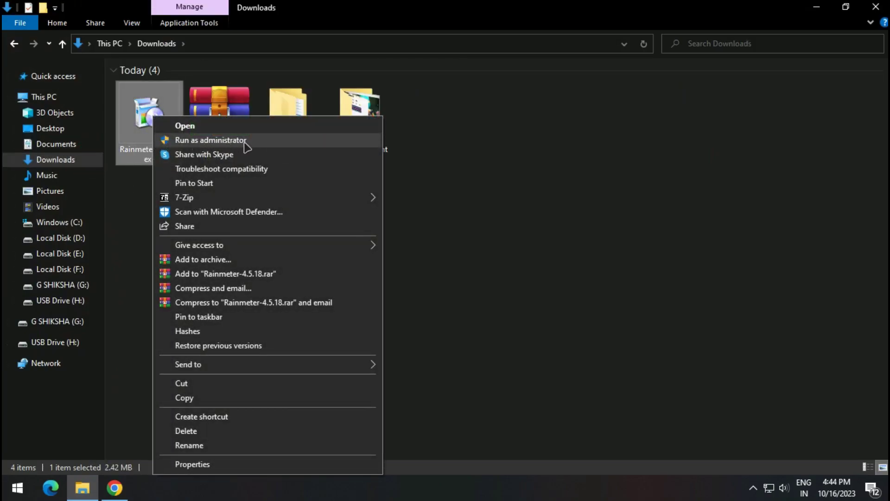
click(210, 140)
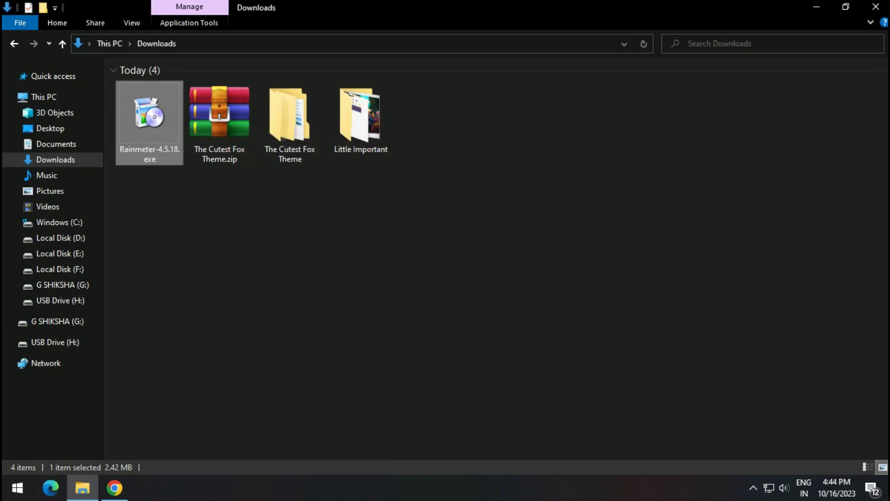
click(552, 240)
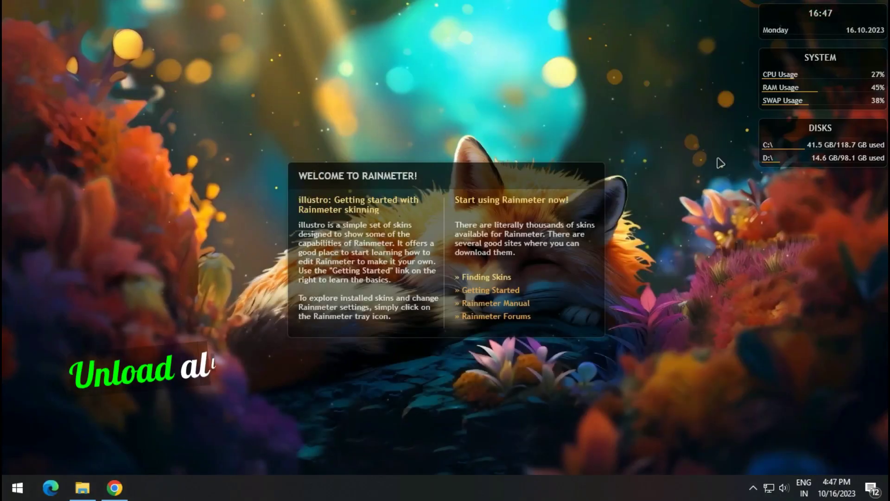
- Unload the preloaded illustro skins Welcome, Disk, System and Clock from the desktop
right_click(464, 229)
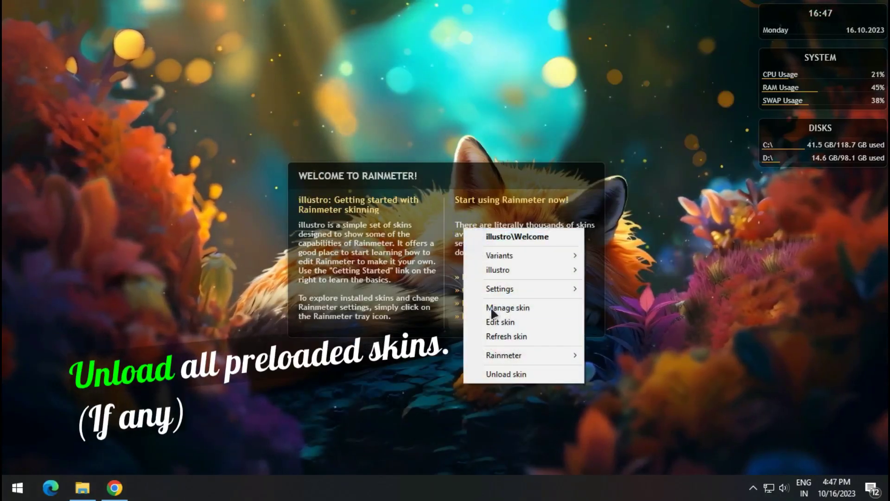
click(509, 374)
right_click(791, 149)
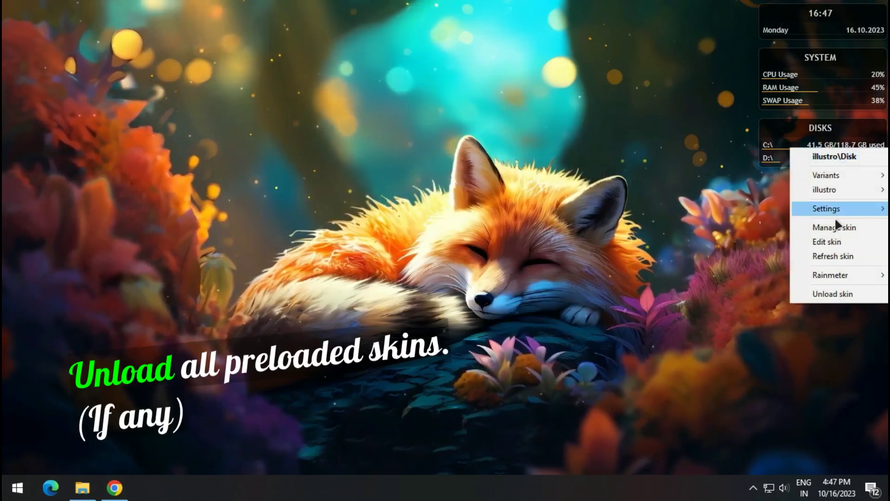
click(820, 294)
right_click(779, 98)
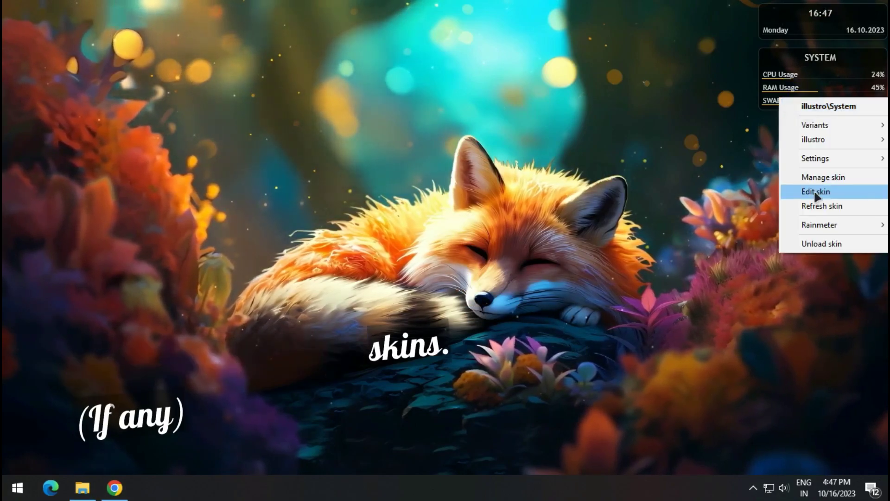
click(821, 243)
right_click(787, 32)
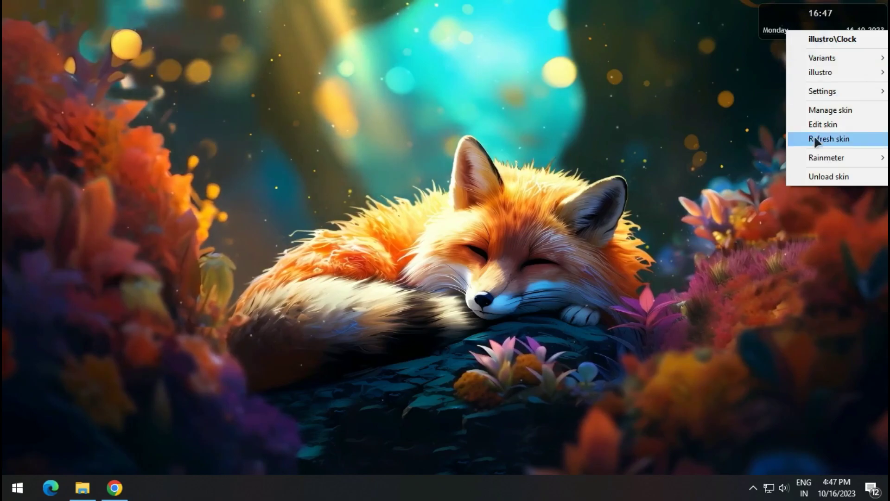
click(816, 176)
- In File Explorer, cut the Alonglo, FoxTheme and TaskbarX folders from The Cutest Fox Theme's Rainmeter Skins folder
click(79, 491)
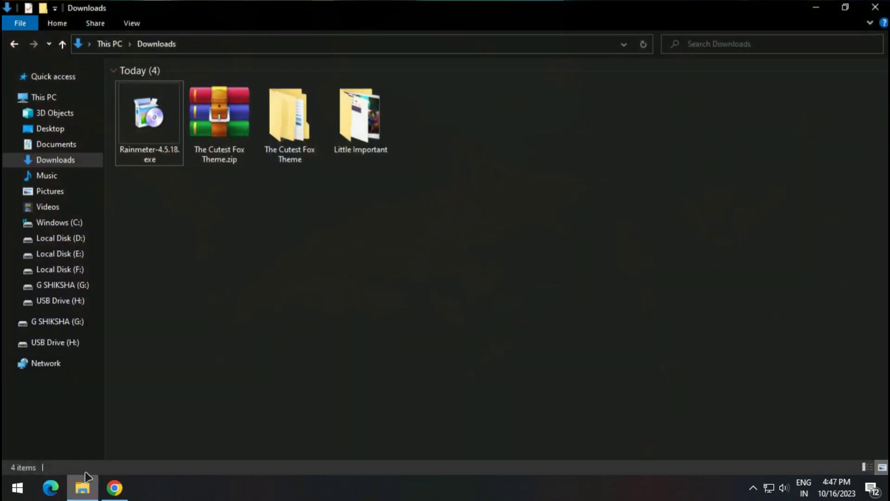
double_click(310, 120)
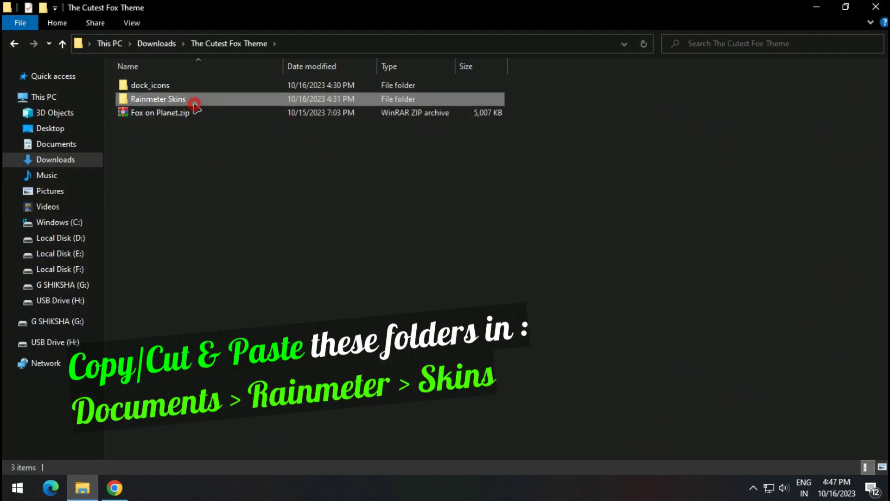
double_click(197, 99)
drag(202, 181, 204, 88)
right_click(204, 101)
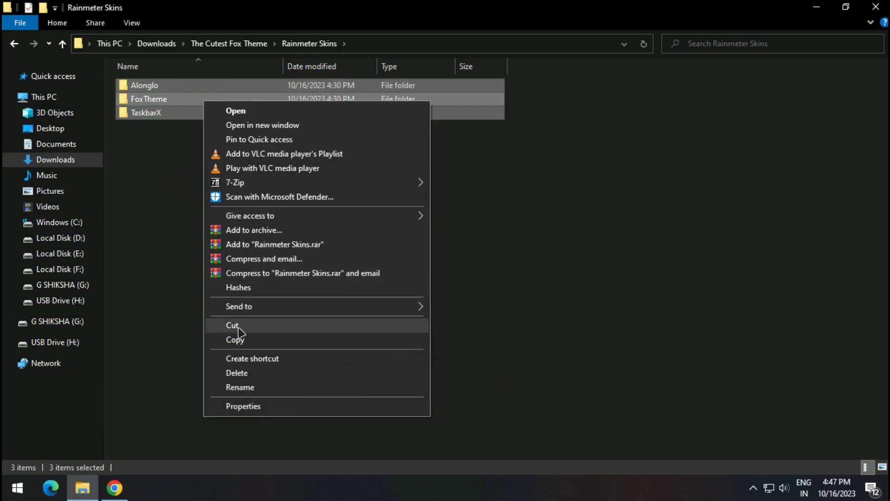
click(255, 327)
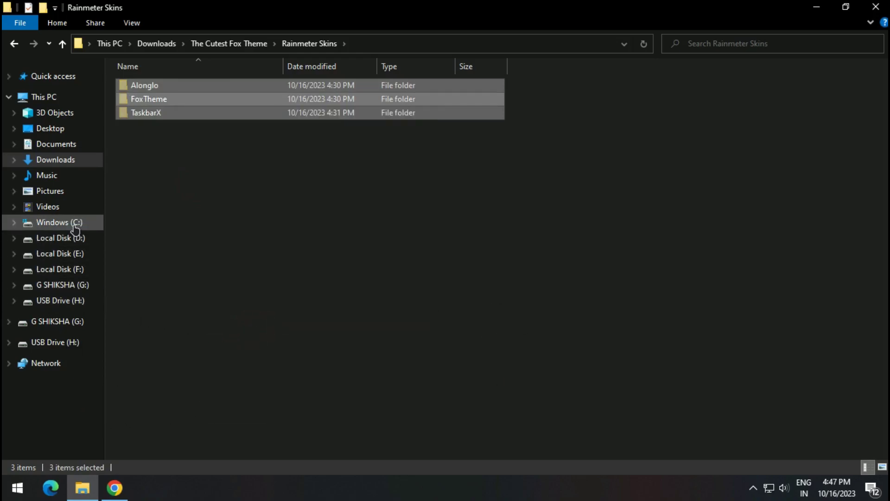
- Paste the cut skin folders into Documents > Rainmeter > Skins and minimise File Explorer
click(76, 144)
click(149, 112)
double_click(149, 112)
double_click(151, 85)
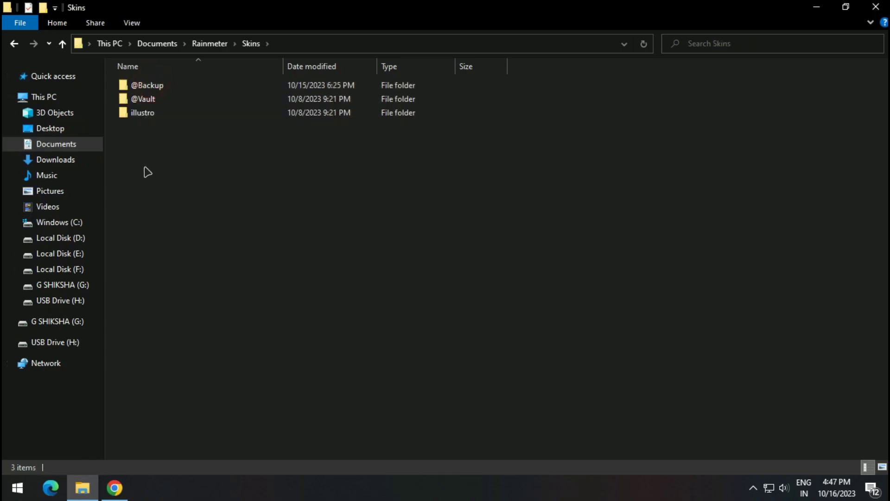
right_click(146, 171)
click(188, 259)
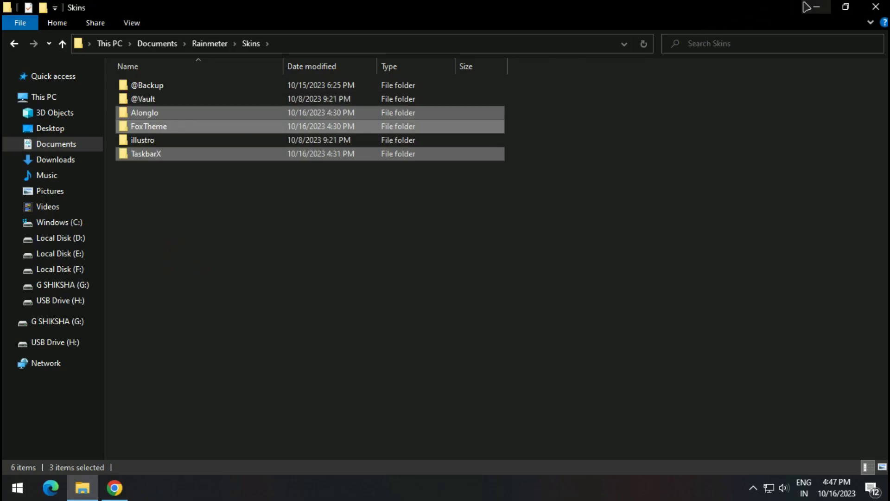
click(817, 7)
- Open the Manage Rainmeter window and refresh all skins
click(752, 487)
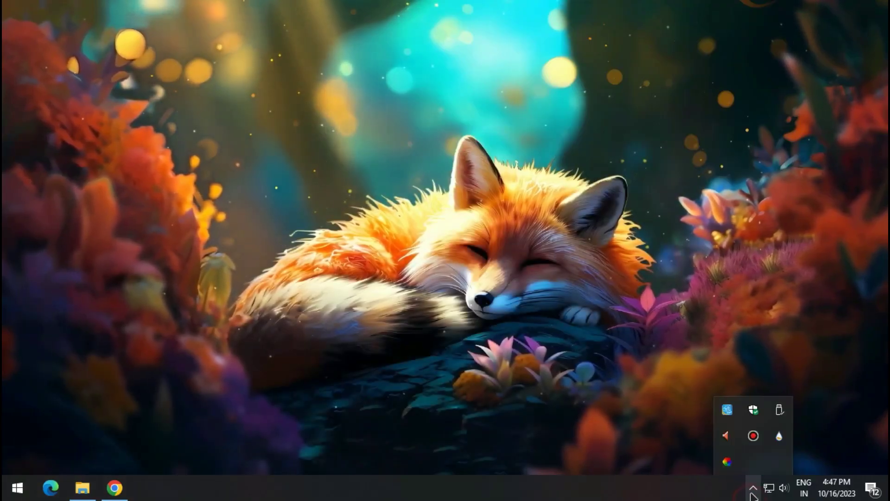
click(778, 436)
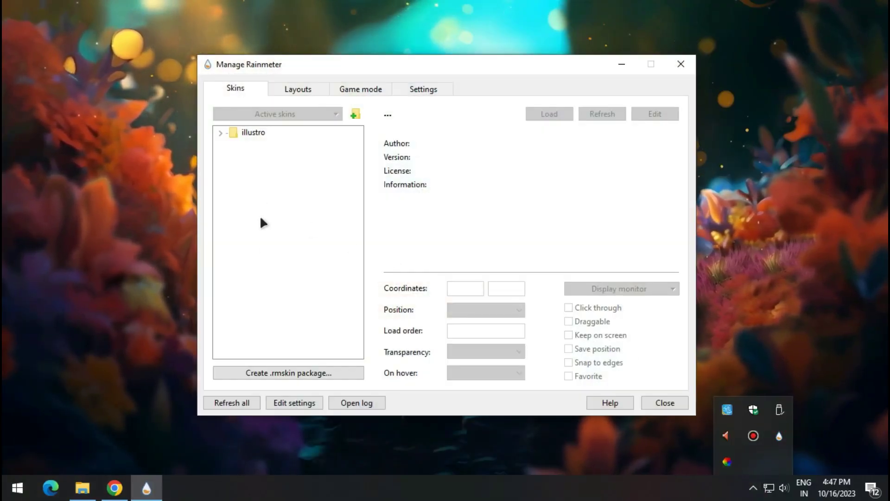
click(232, 403)
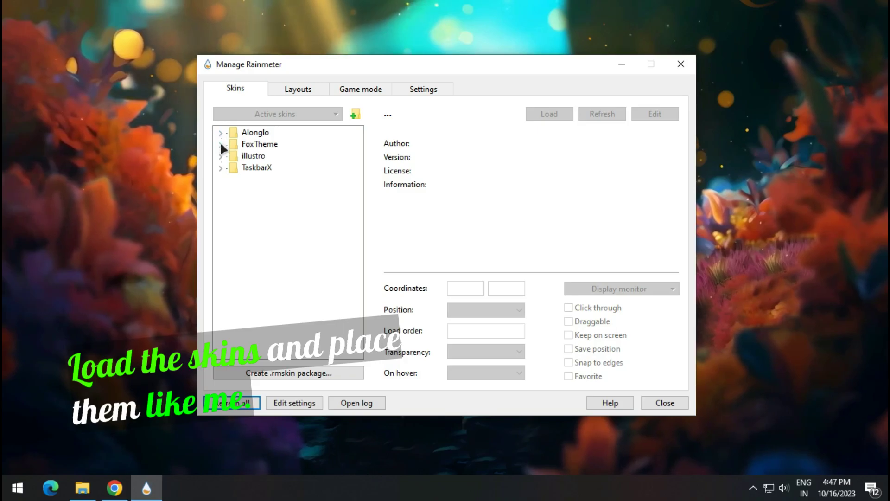
- Load the TaskbarX.ini skin, then collapse its folder and expand the FoxTheme folder
click(221, 167)
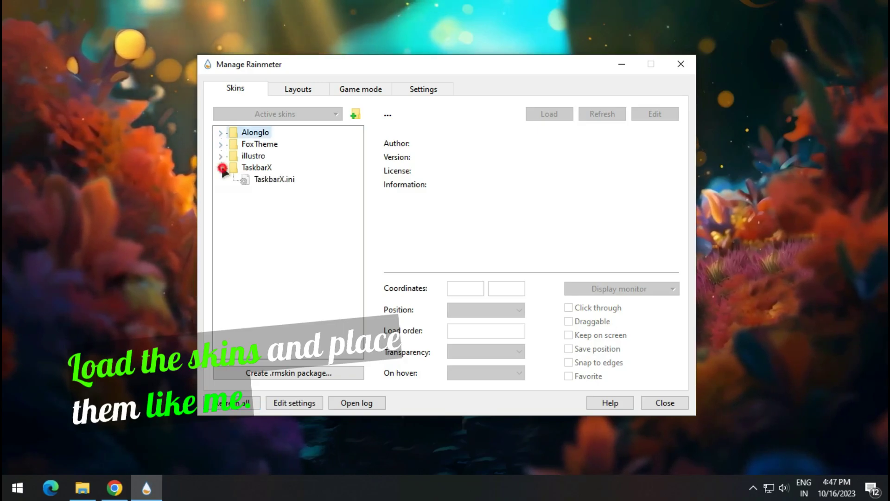
right_click(244, 179)
click(260, 187)
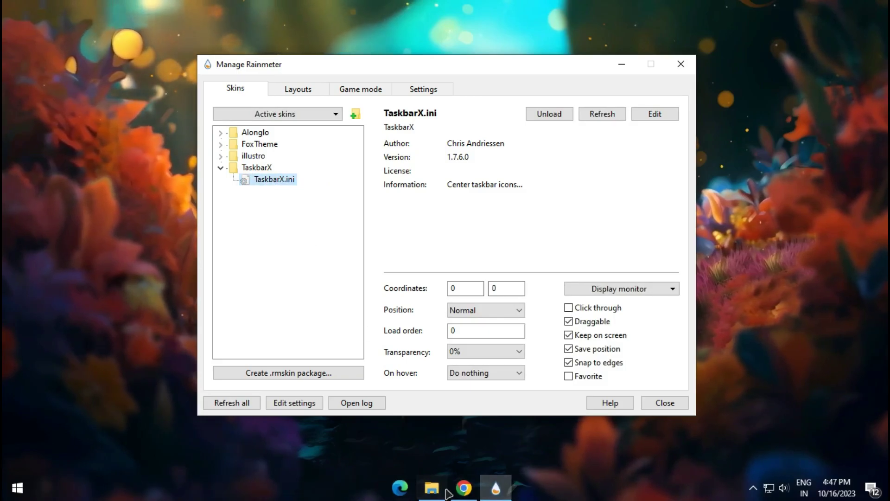
click(221, 168)
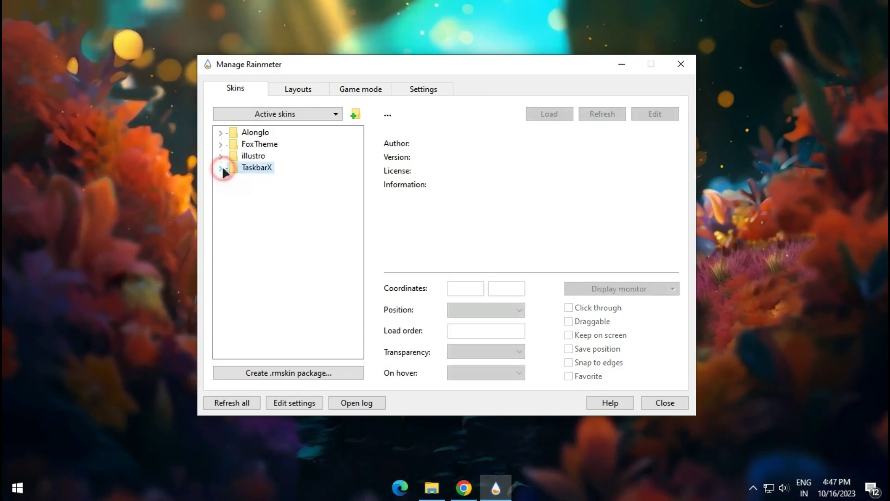
click(220, 144)
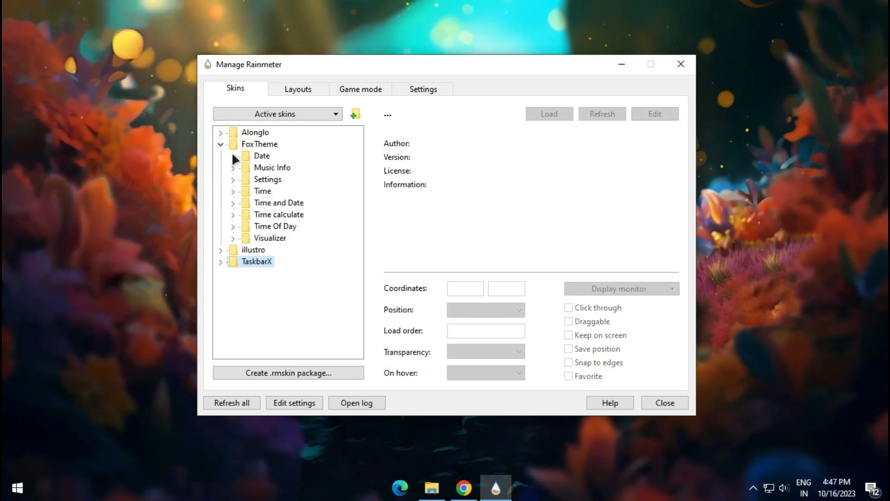
click(233, 191)
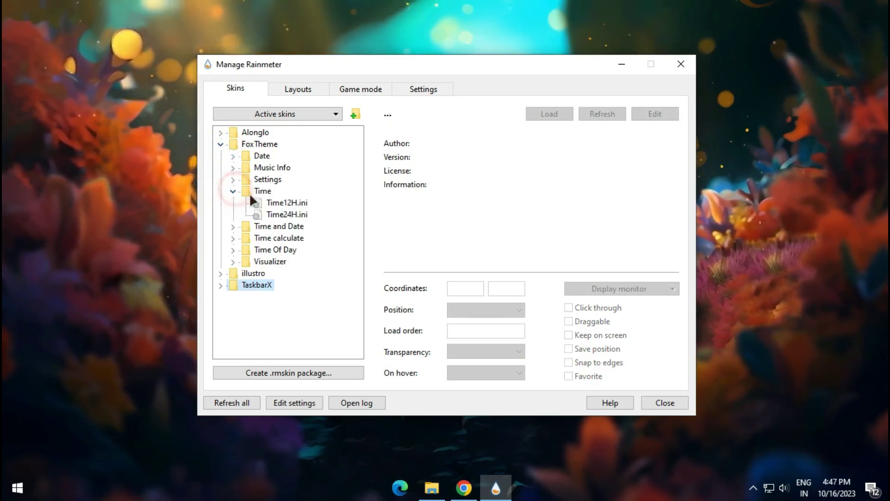
right_click(274, 204)
click(287, 207)
right_click(278, 203)
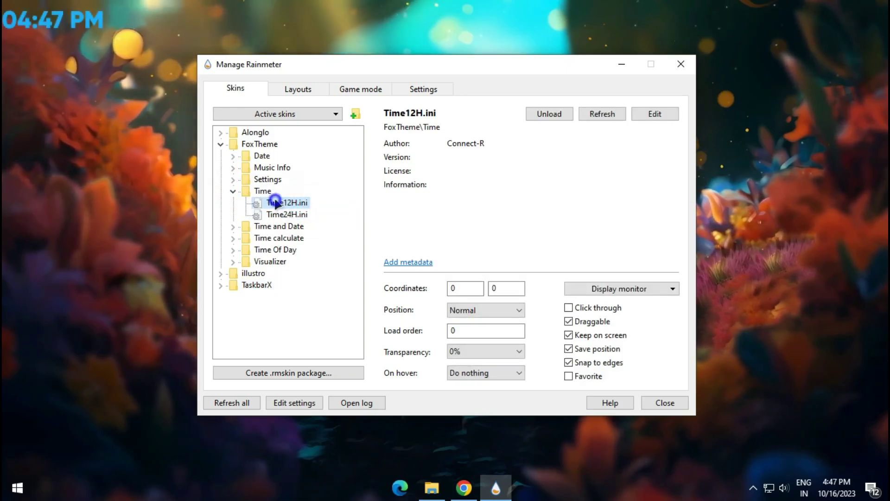
click(285, 206)
click(233, 191)
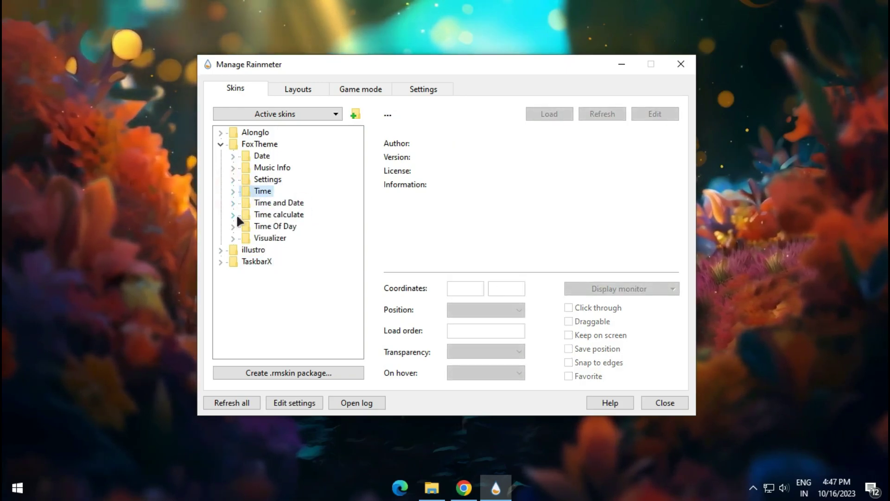
click(233, 237)
click(236, 238)
click(233, 237)
- Load Time Of Day.ini from the FoxTheme skins, collapse FoxTheme and expand the Alonglo folder
click(233, 226)
right_click(261, 237)
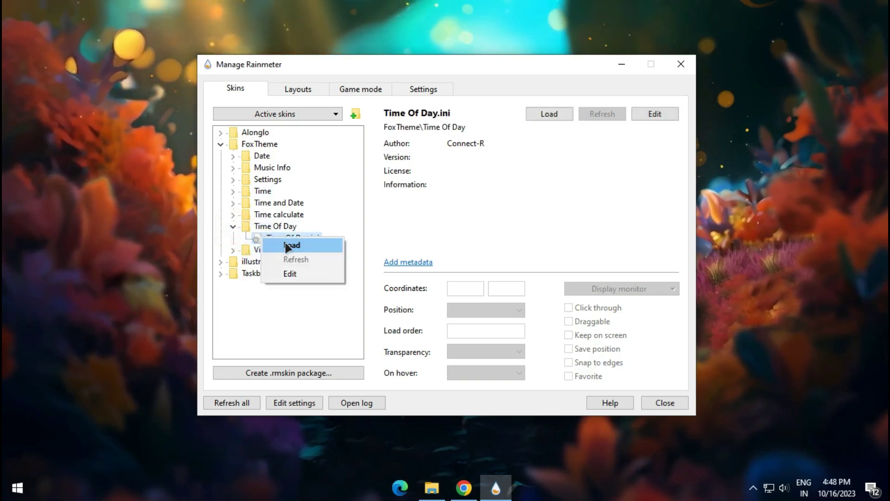
click(286, 245)
click(234, 226)
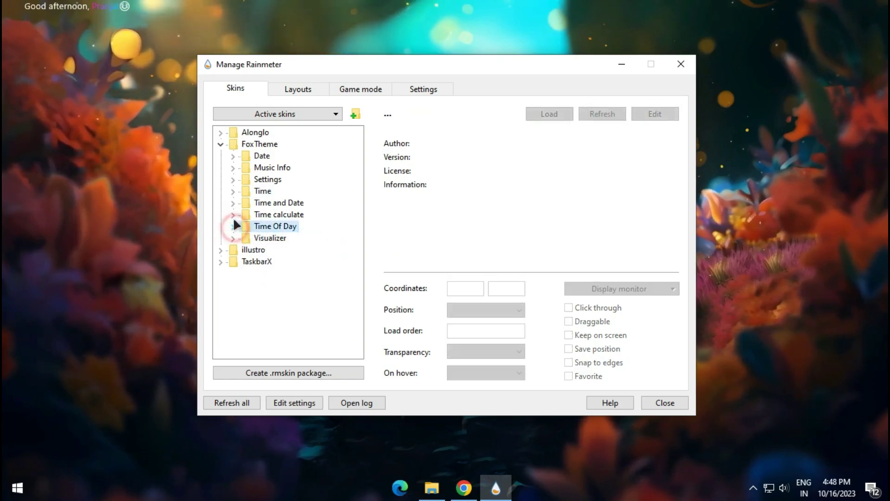
click(221, 145)
click(222, 133)
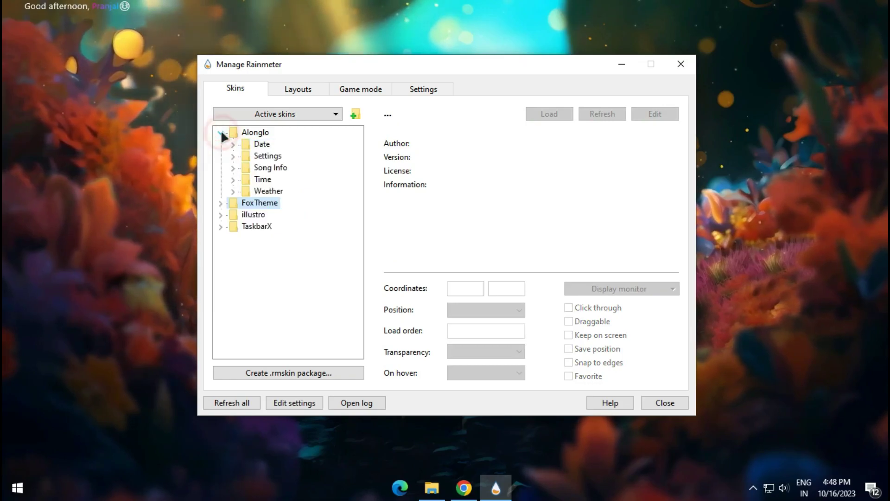
click(234, 179)
right_click(260, 190)
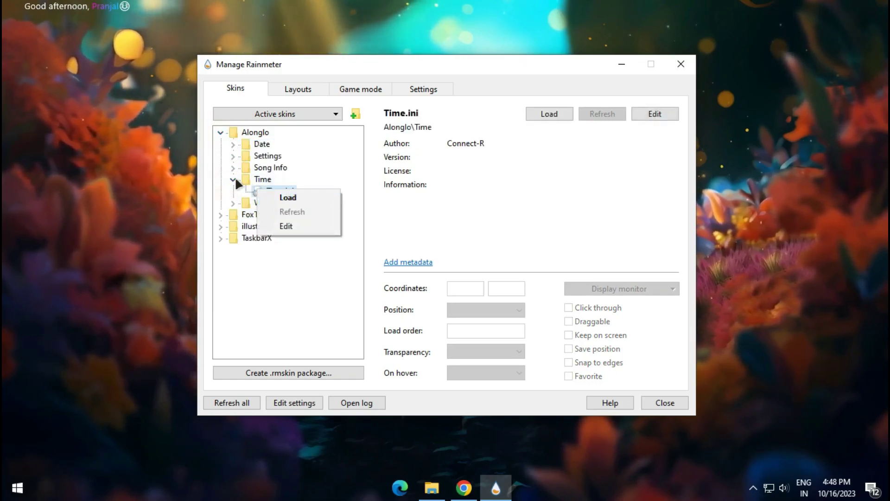
click(233, 180)
- Load Date.ini from Alonglo's Date folder and minimise the Manage Rainmeter window
click(234, 144)
right_click(254, 159)
click(273, 168)
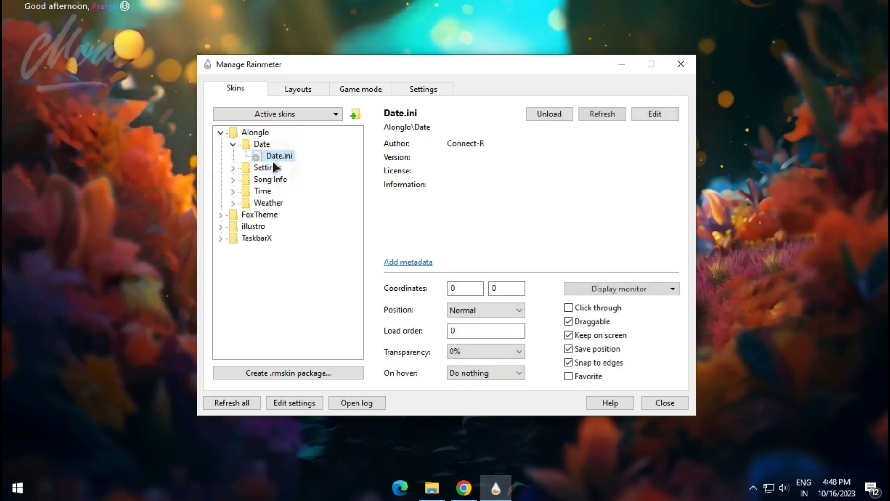
click(621, 64)
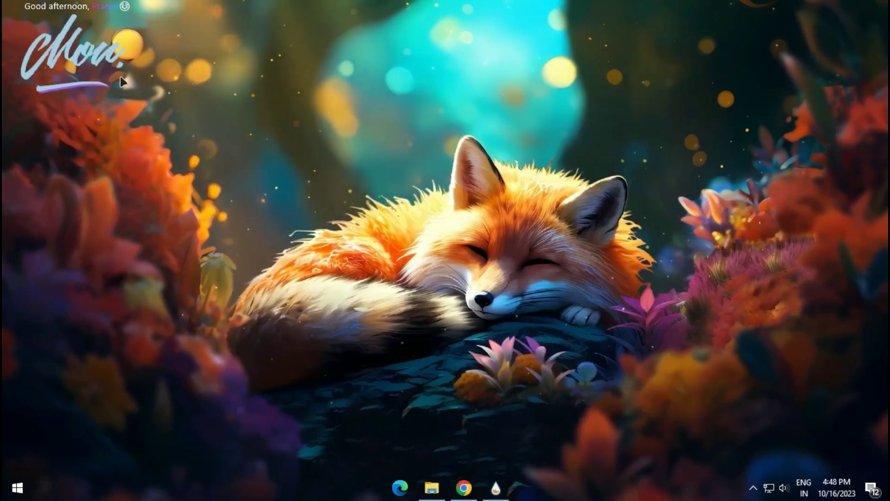
- Reposition the Date skin to the empty area above the fox's back and place the Time Of Day greeting directly beneath it
drag(109, 65, 313, 173)
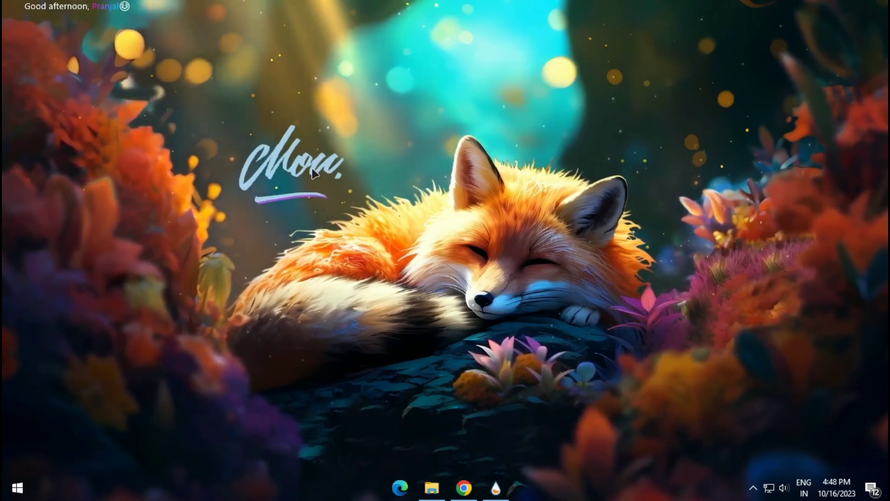
drag(93, 8, 304, 218)
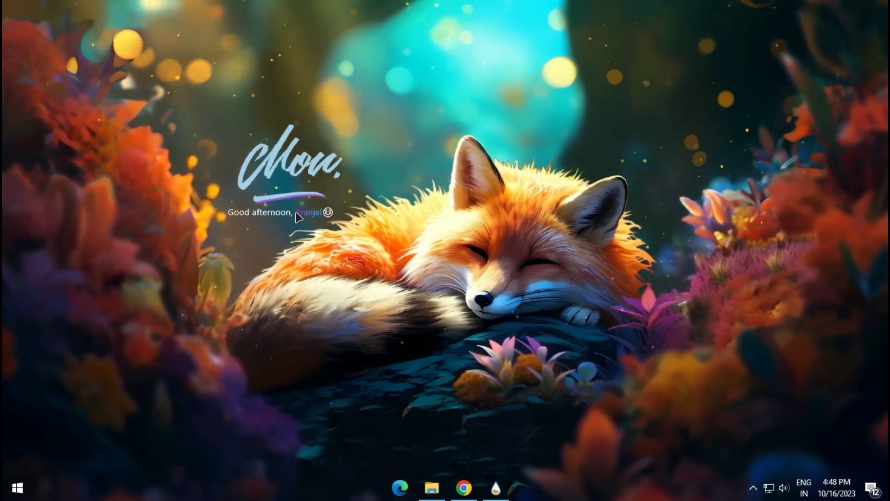
right_click(296, 215)
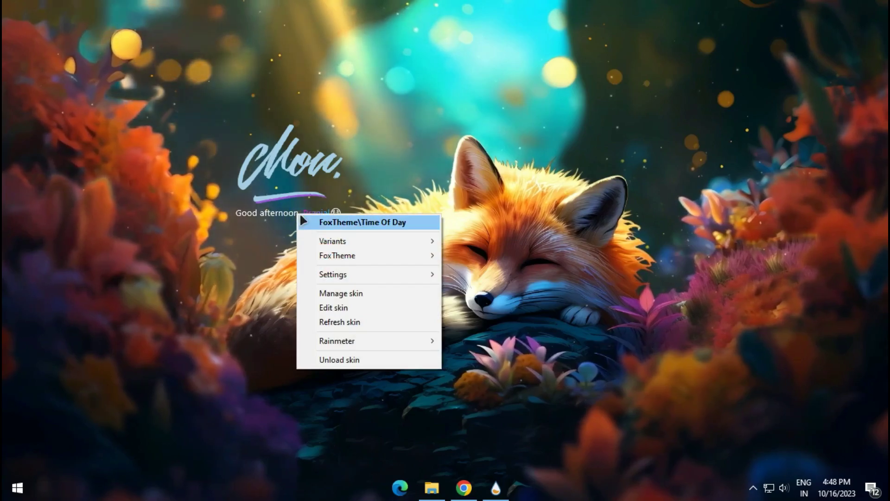
click(284, 215)
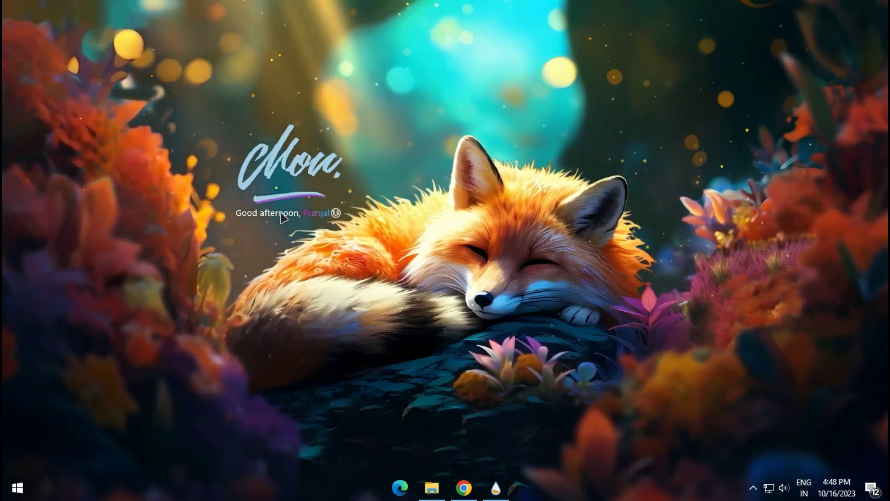
drag(280, 218, 278, 218)
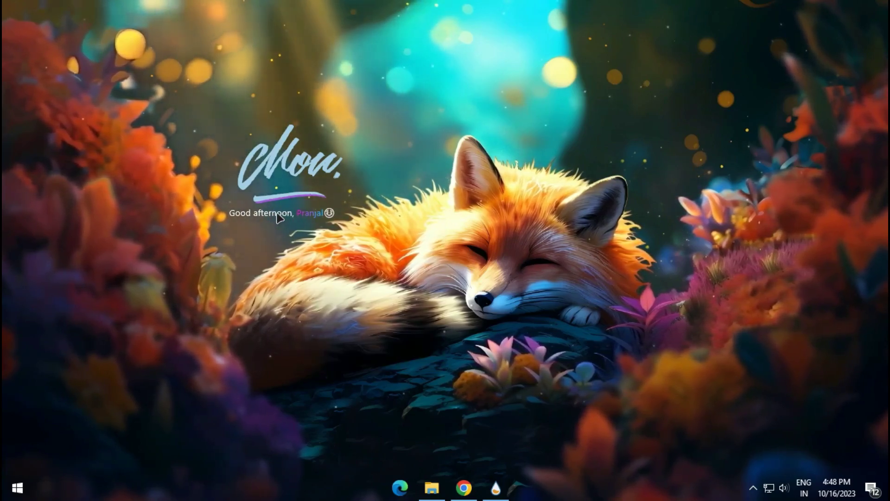
- Open the Time Of Day skin file for editing, replace the name in its Text line with "Subscriber" and save
right_click(278, 214)
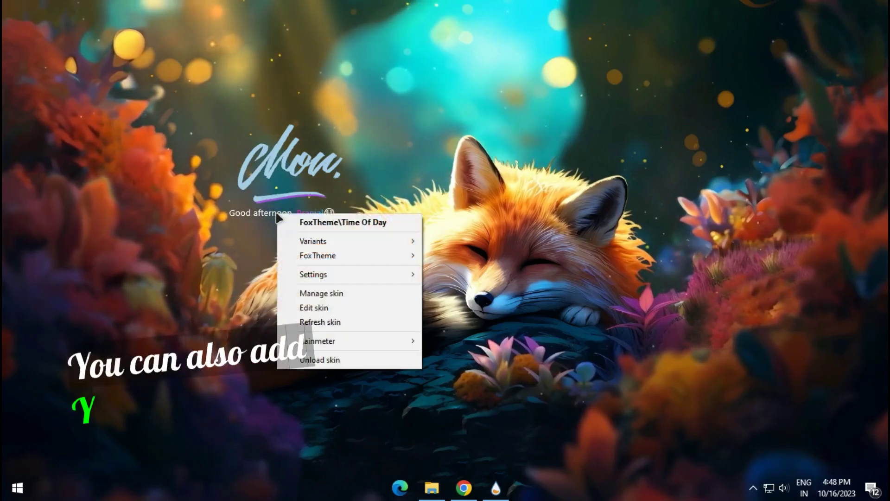
click(330, 303)
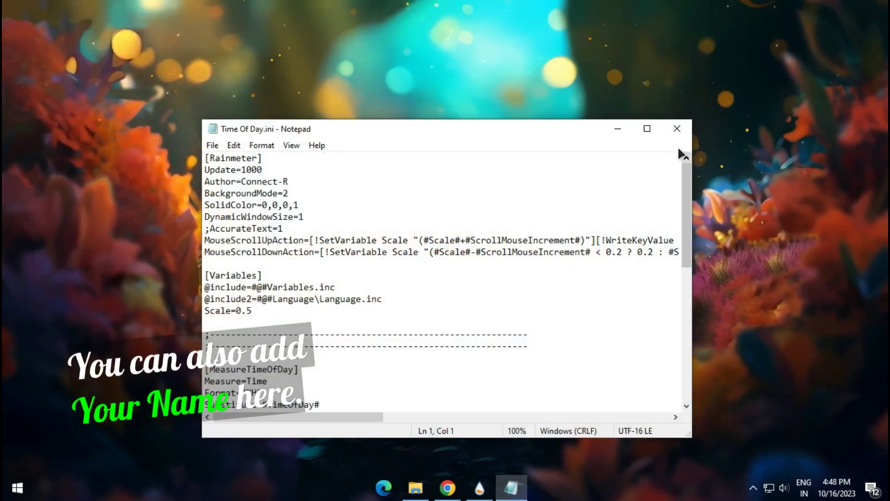
click(647, 128)
scroll(320, 221, down, 5)
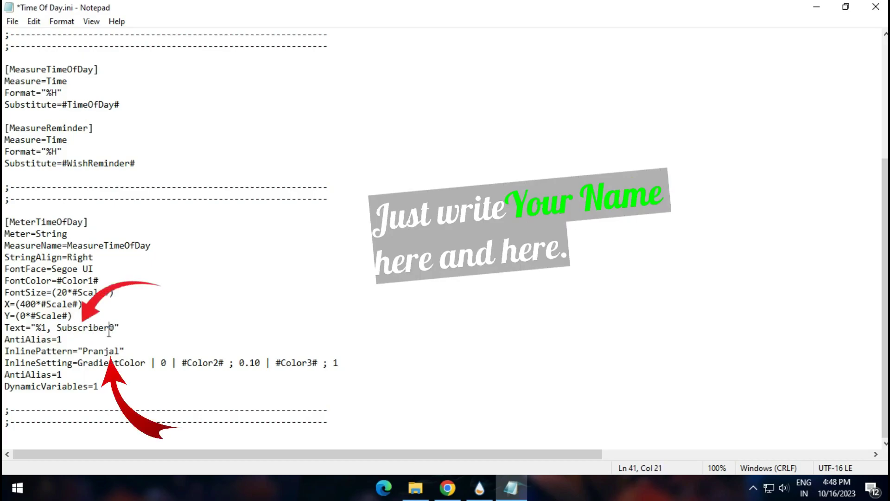
text(Nma)
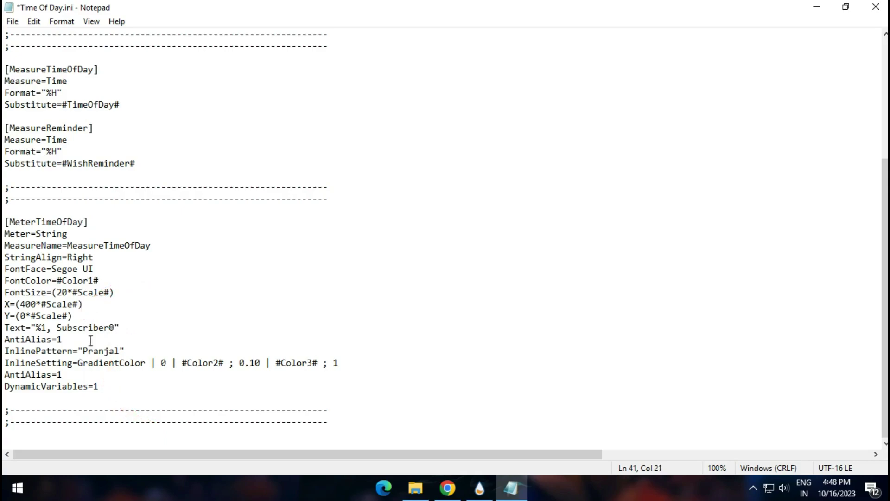
click(12, 21)
click(33, 72)
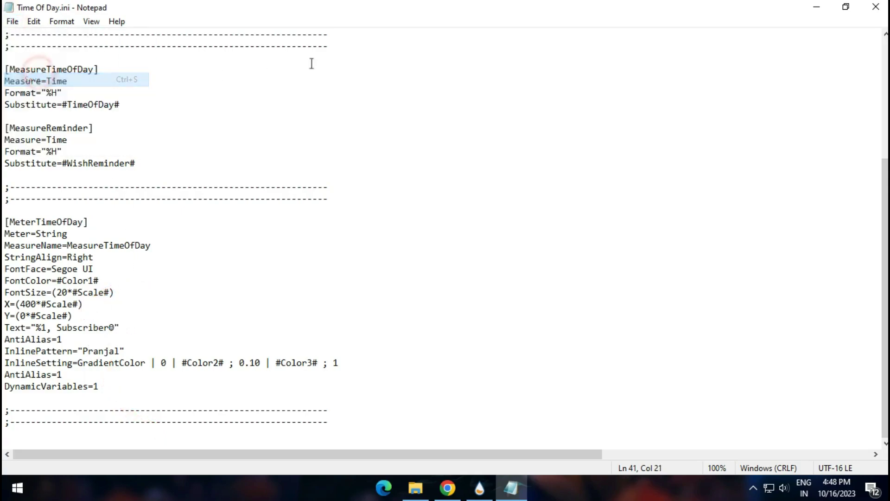
- Minimise the skin file and refresh the Time Of Day skin on the desktop
click(817, 7)
right_click(305, 216)
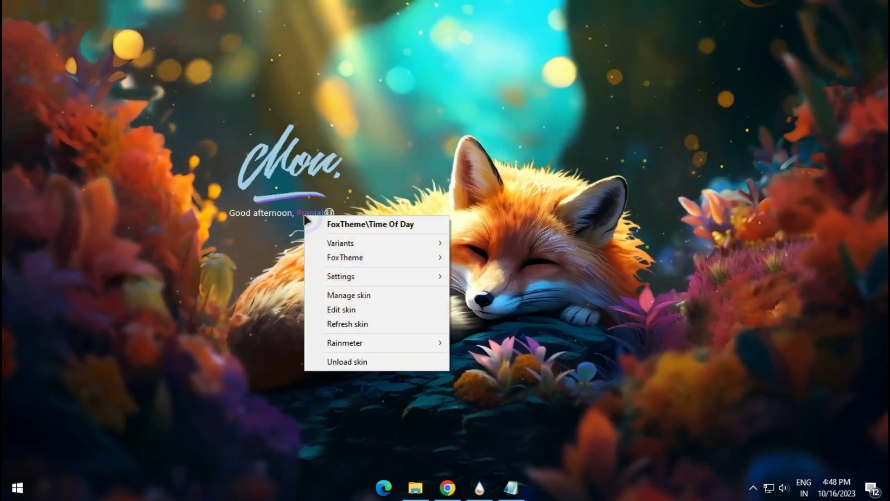
click(344, 329)
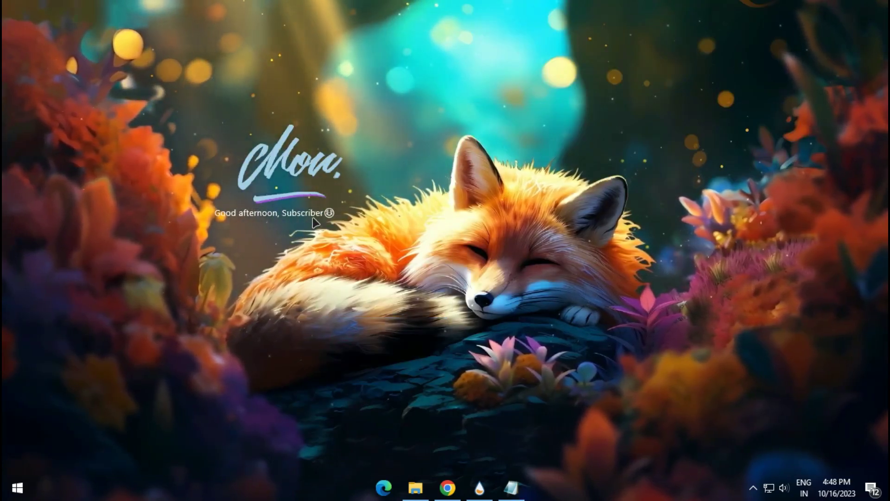
- Set InlinePattern to "Subscriber" in Time Of Day.ini, save it and refresh the greeting skin
click(511, 488)
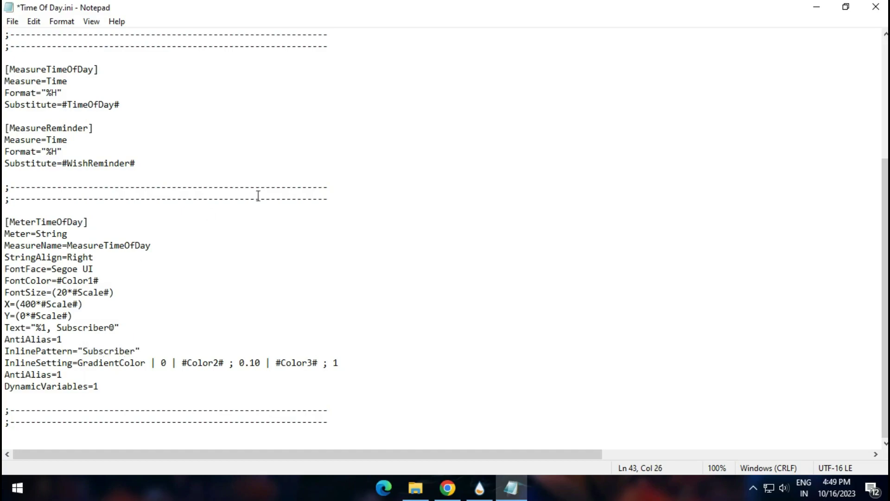
click(817, 7)
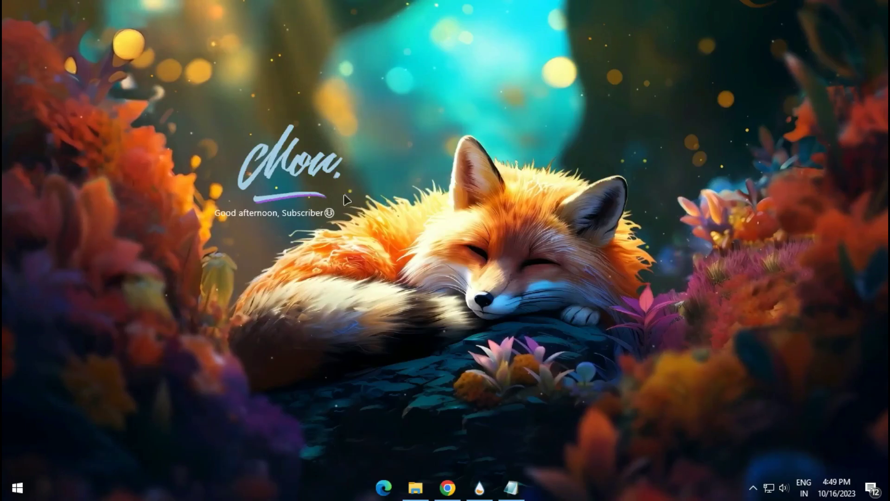
right_click(312, 212)
click(345, 320)
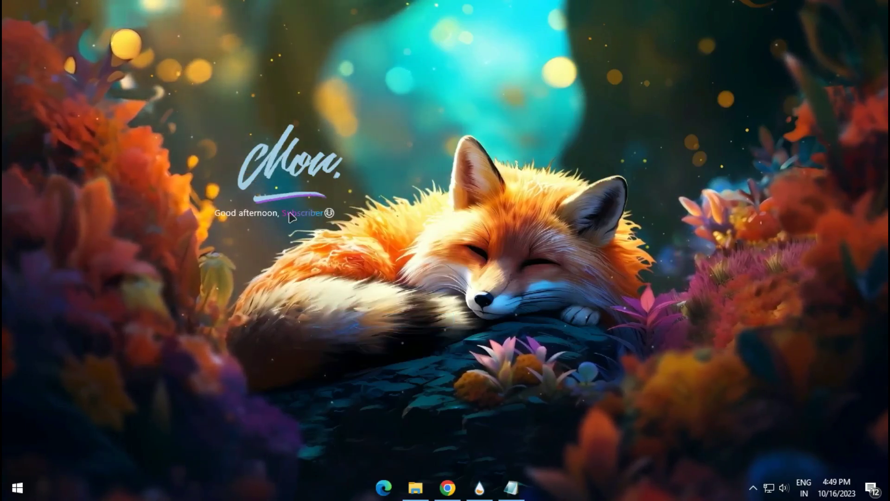
- Return to Time Of Day.ini, go to the start of the file and close it
click(511, 488)
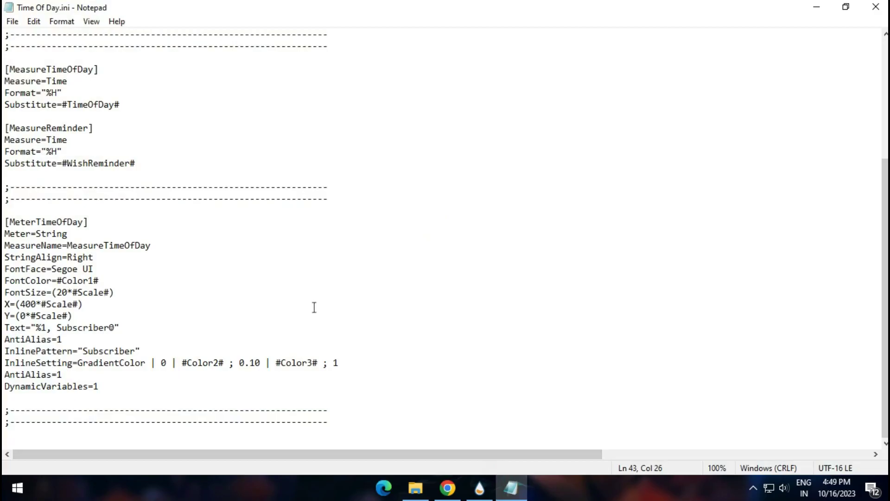
click(450, 315)
key(ctrl+Home)
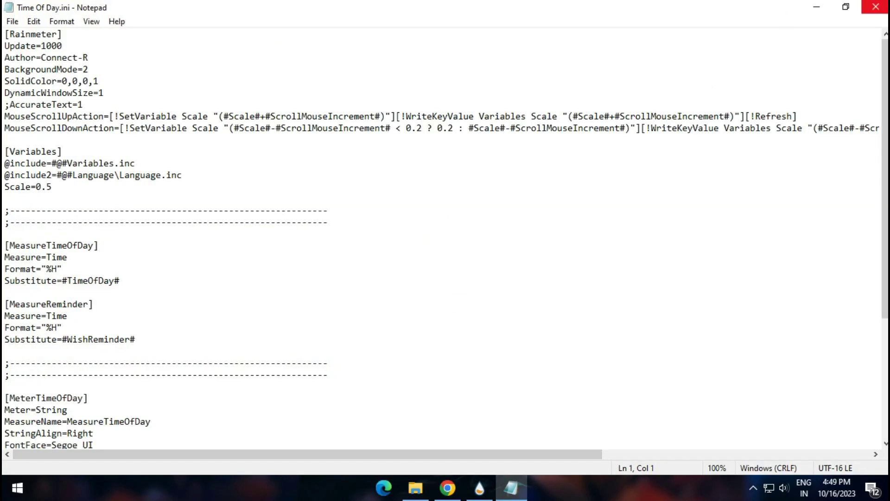
key(alt+F4)
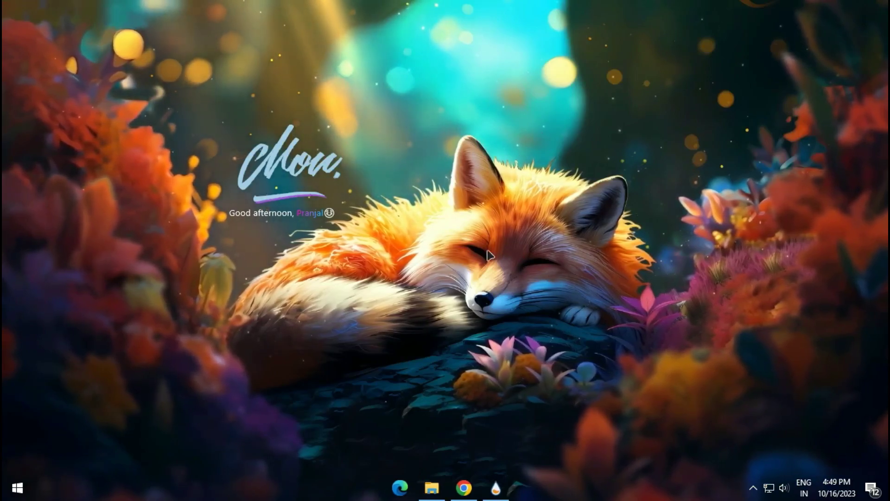
- Restore the Manage Rainmeter window, collapse the Alonglo folder and close the window
click(496, 487)
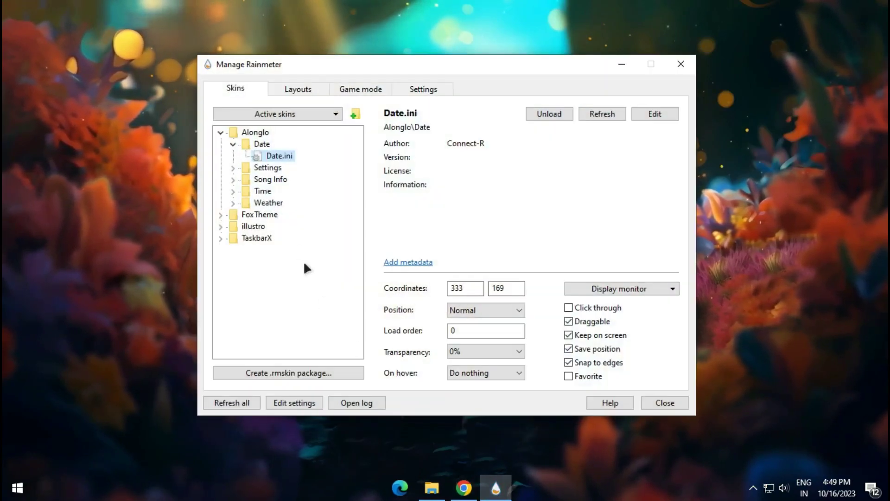
click(221, 133)
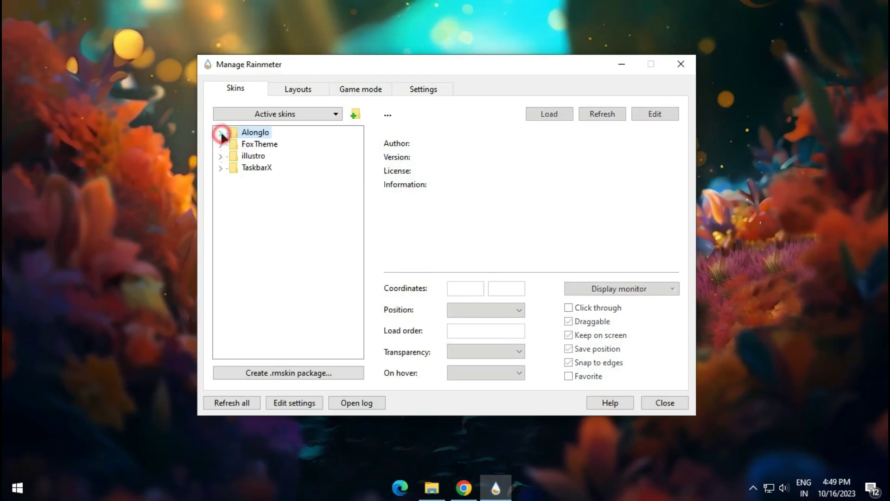
click(680, 69)
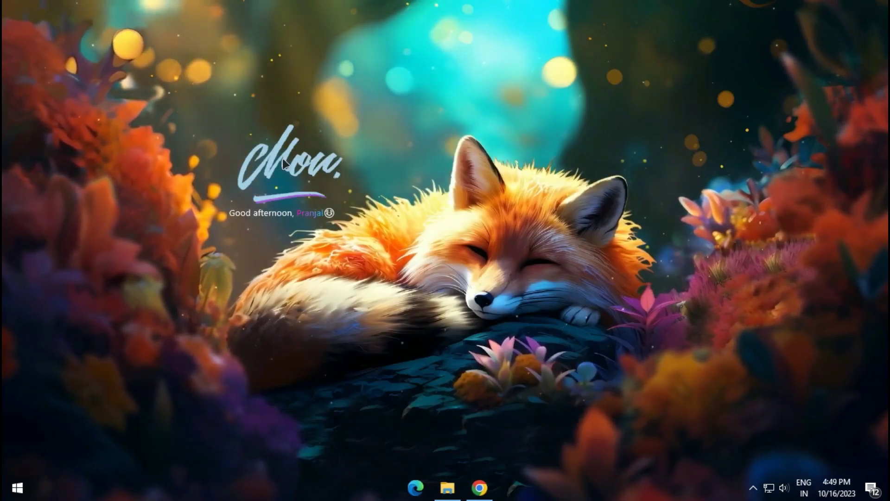
- Switch to Chrome, download the free Winstep Nexus dock from its winstep.net page and minimise the browser
click(480, 487)
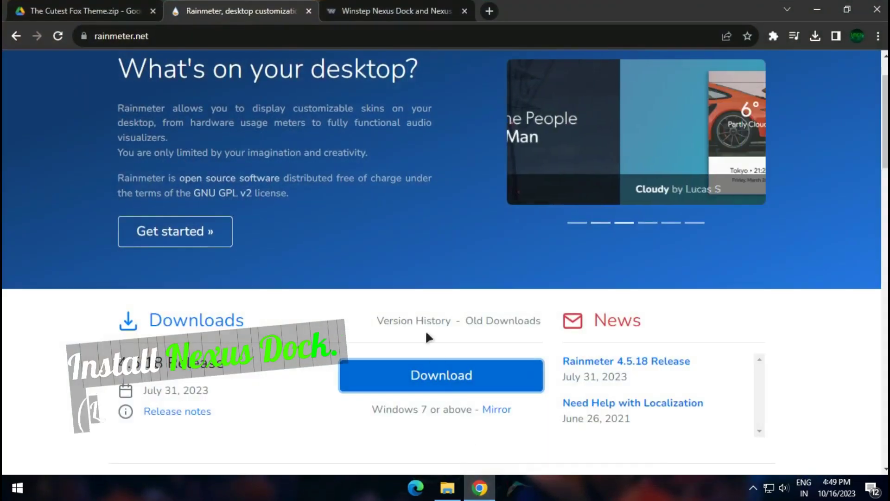
click(384, 14)
scroll(389, 237, down, 10)
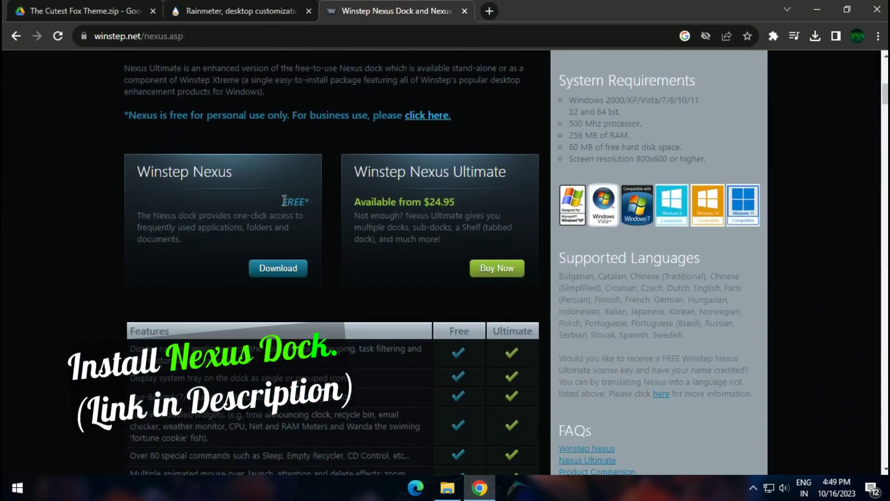
click(296, 268)
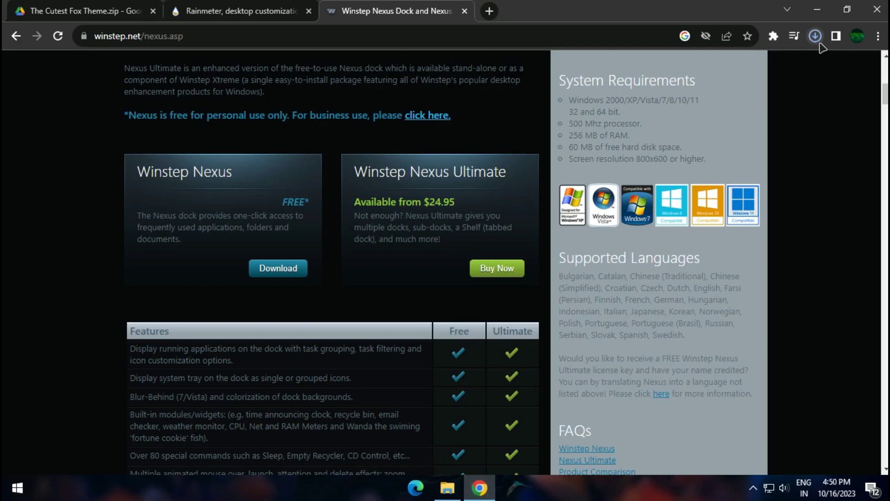
click(815, 36)
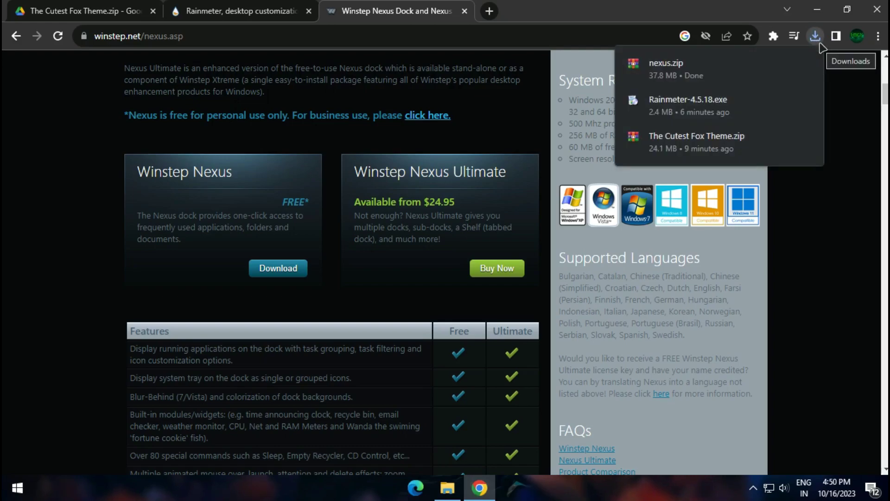
click(821, 15)
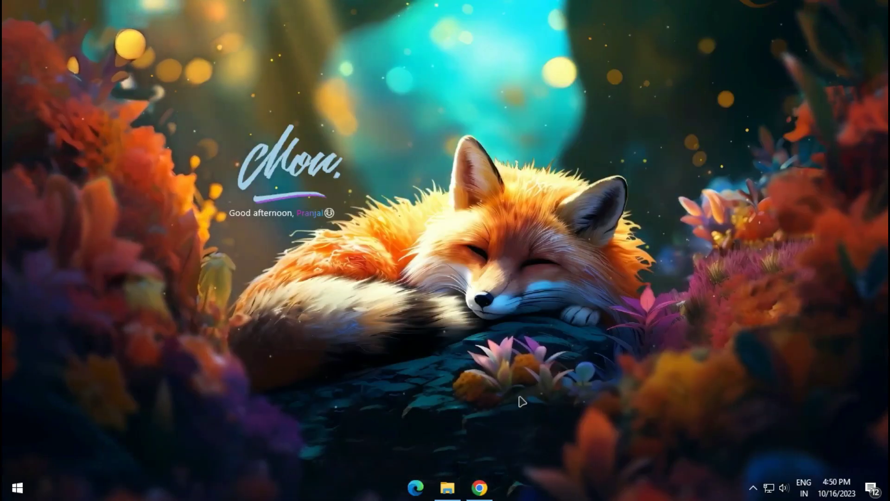
- Switch to File Explorer and extract nexus.zip in Downloads to a nexus folder
click(447, 488)
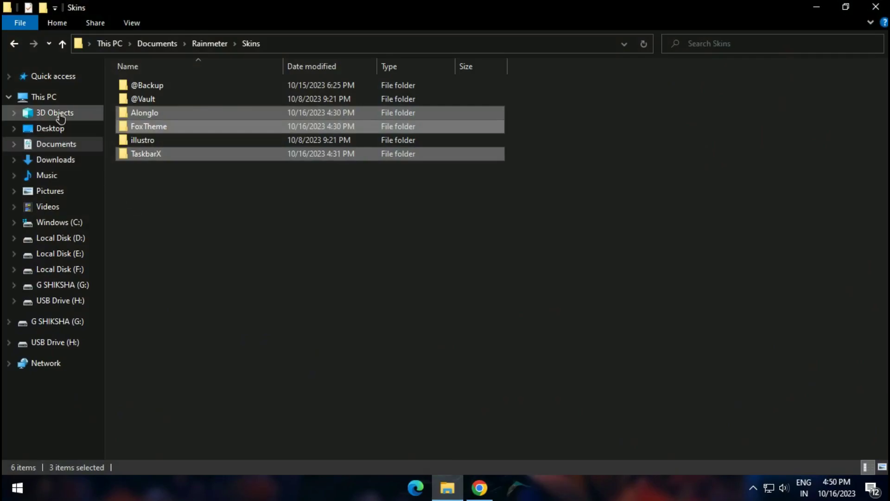
click(65, 160)
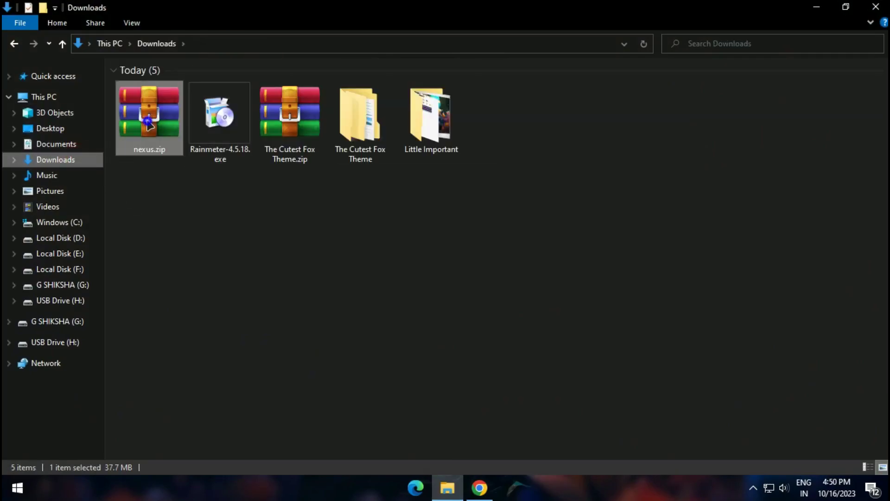
right_click(149, 124)
click(160, 202)
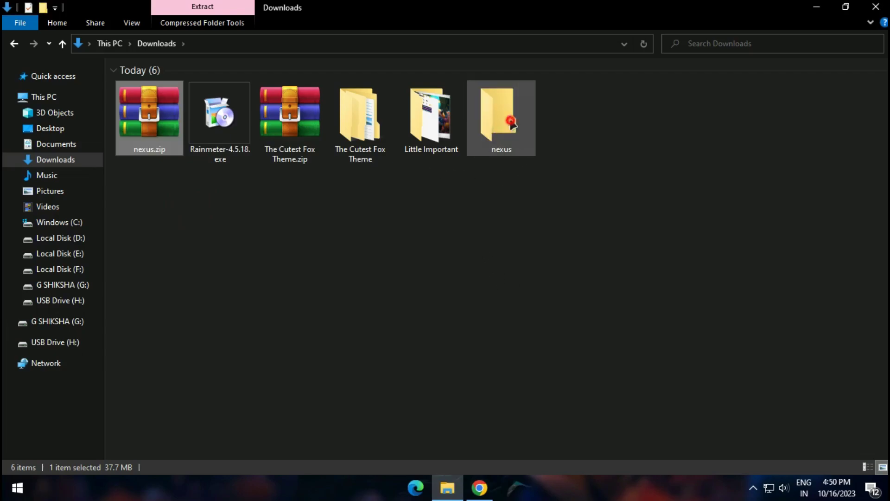
- Open the extracted nexus folder, refresh its view and run NexusSetup.exe as administrator
double_click(512, 125)
right_click(345, 207)
click(378, 258)
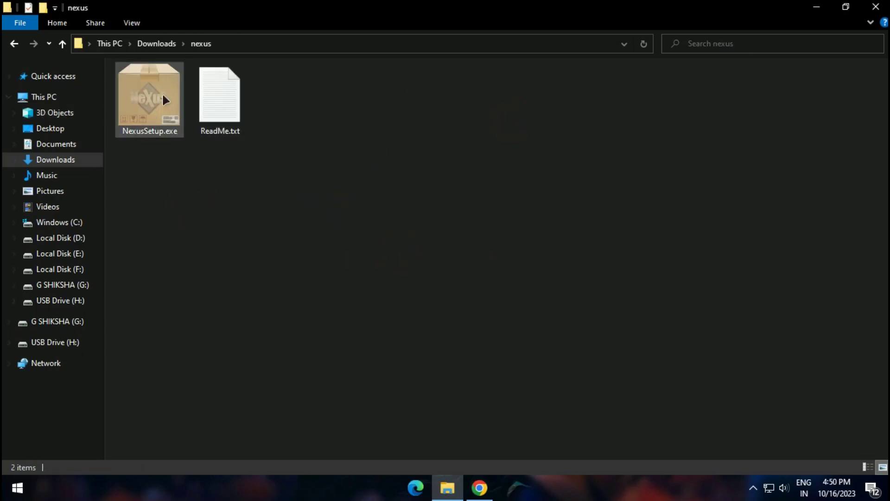
right_click(142, 87)
click(199, 113)
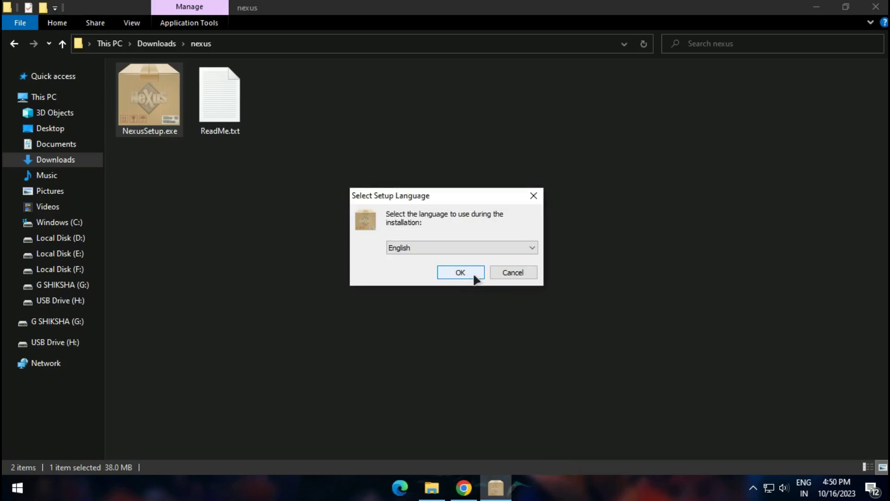
- Install Nexus 22.7 in English, accepting the licence agreement, keeping the default Winstep locations and finishing the setup
click(460, 272)
click(340, 304)
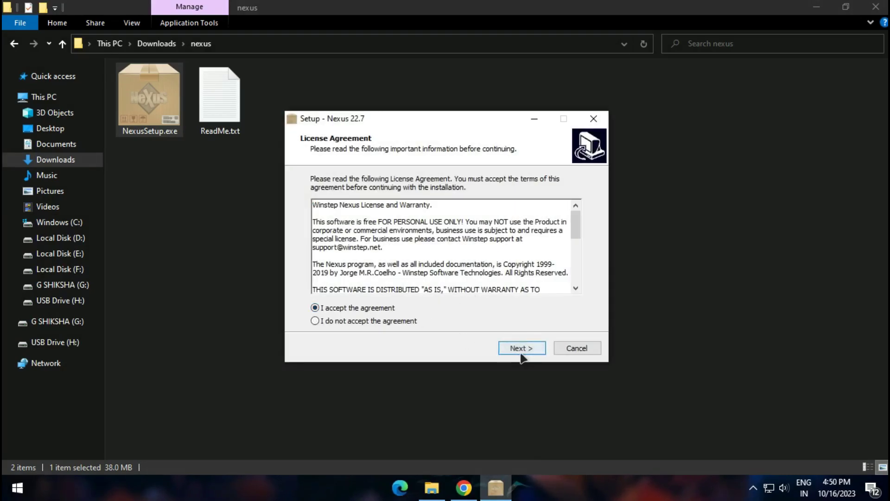
click(521, 348)
click(522, 349)
click(522, 349)
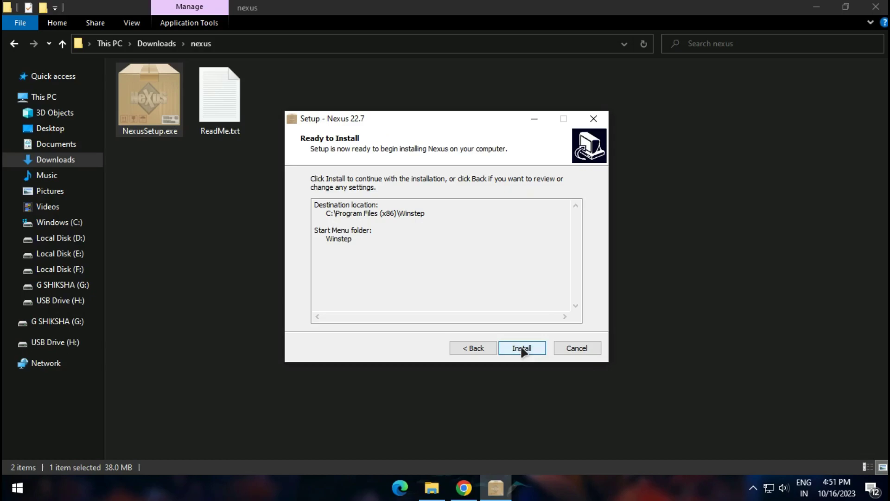
click(521, 349)
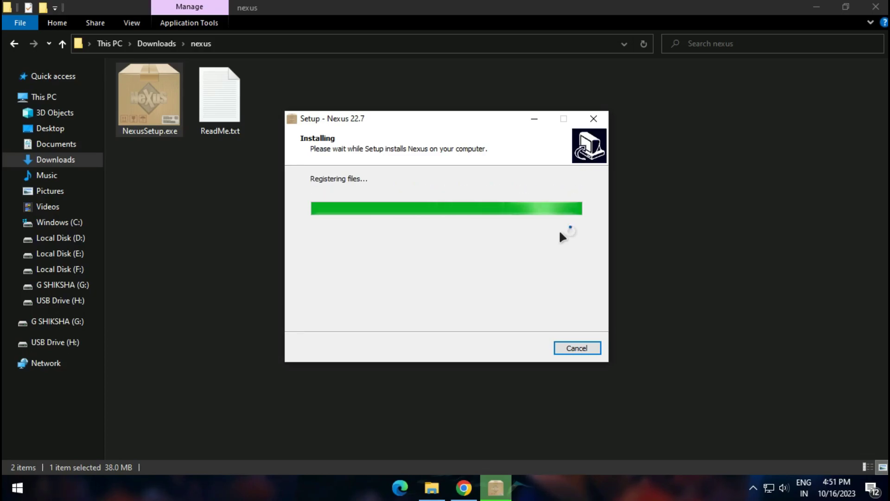
click(519, 352)
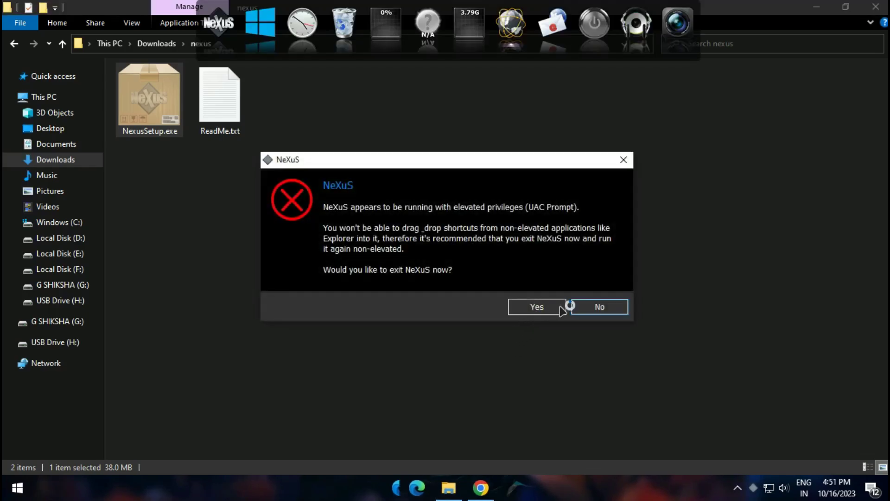
- Keep NeXuS running despite the elevated-privileges recommendation to exit, and minimise File Explorer
click(598, 307)
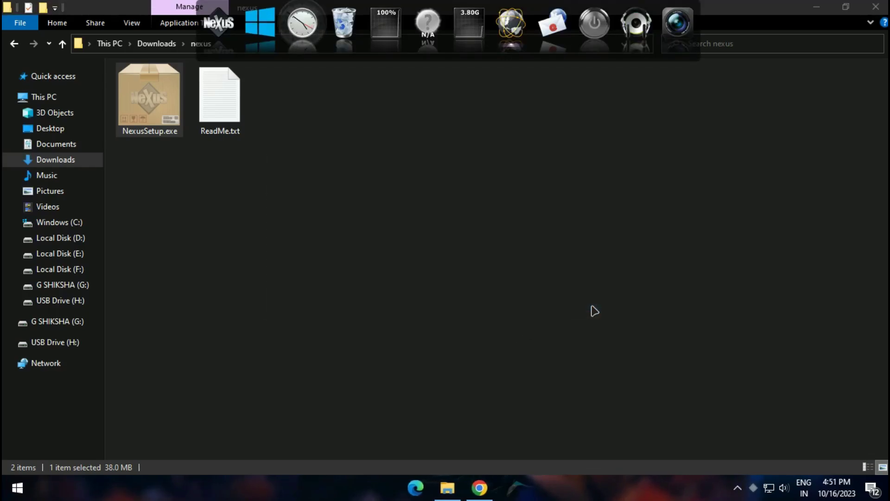
click(812, 2)
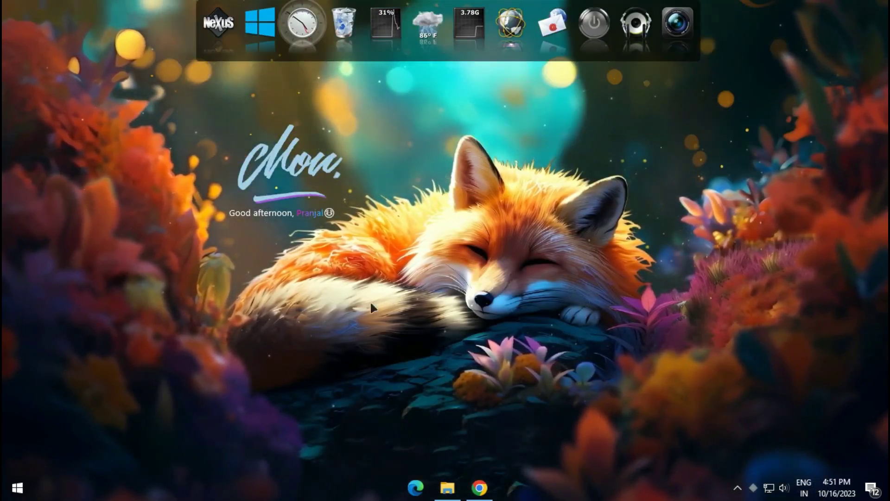
- Reopen File Explorer and cut the dock_icons folder from The Cutest Fox Theme folder in Downloads
click(447, 486)
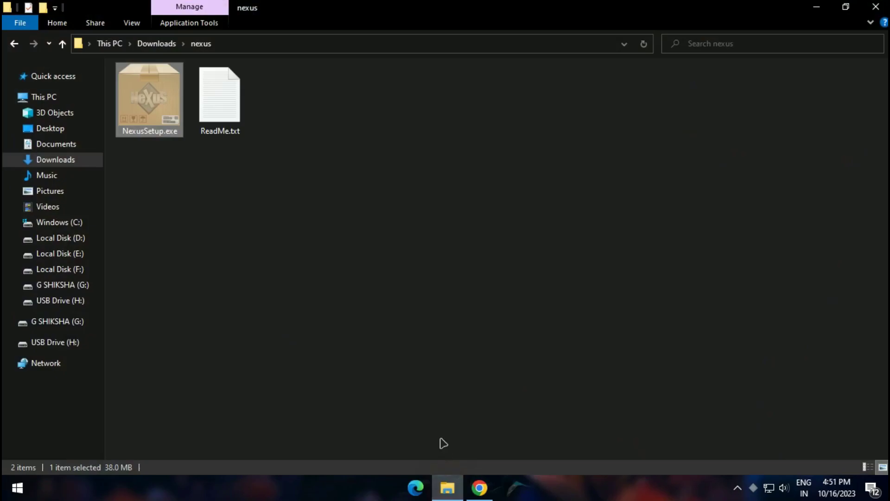
click(76, 159)
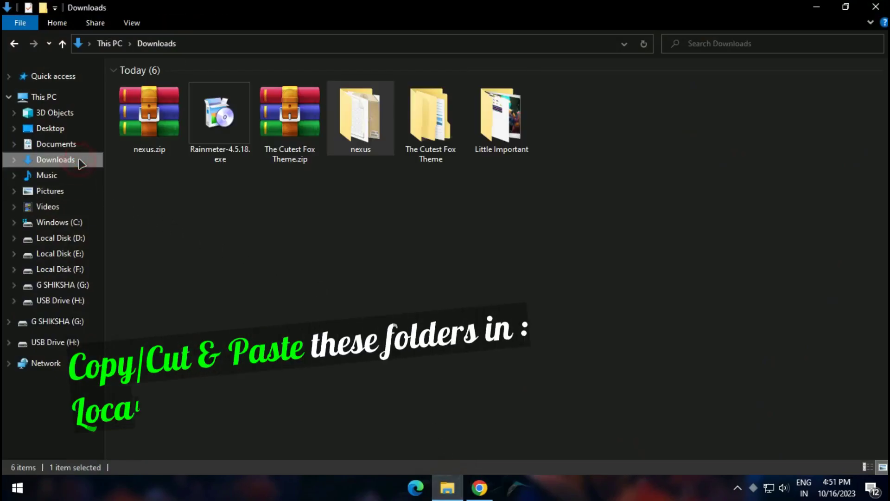
double_click(438, 135)
click(165, 84)
right_click(165, 85)
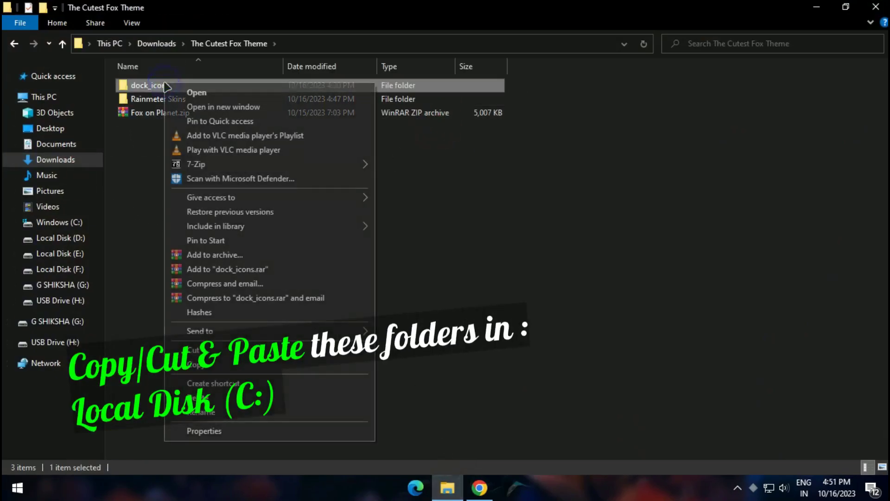
click(214, 352)
- Paste the dock_icons folder into Windows (C:), replacing the files in the destination, and minimise File Explorer
click(84, 225)
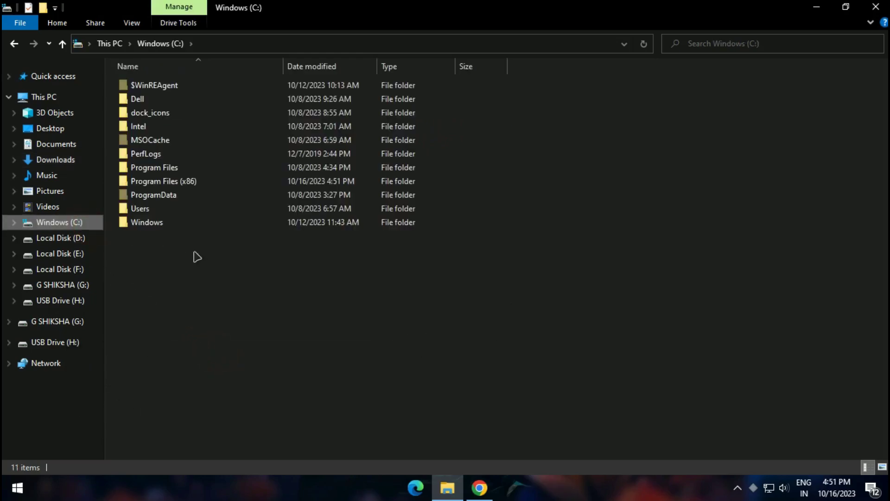
right_click(204, 263)
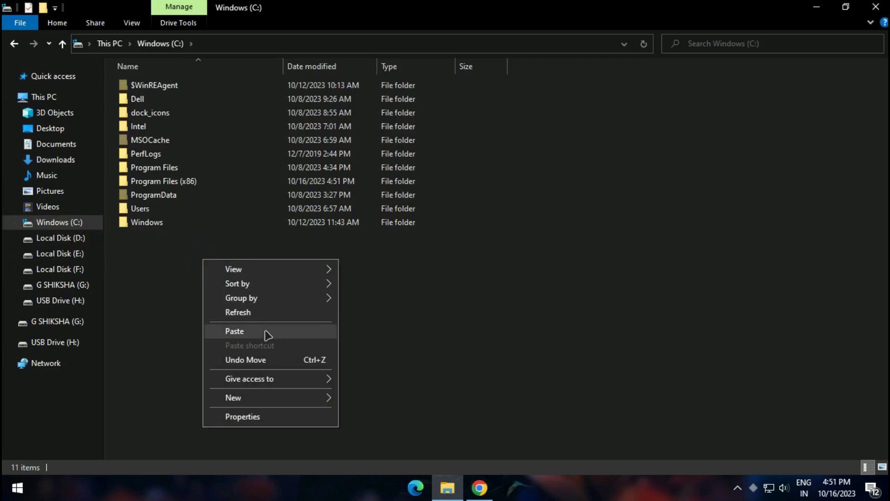
click(265, 330)
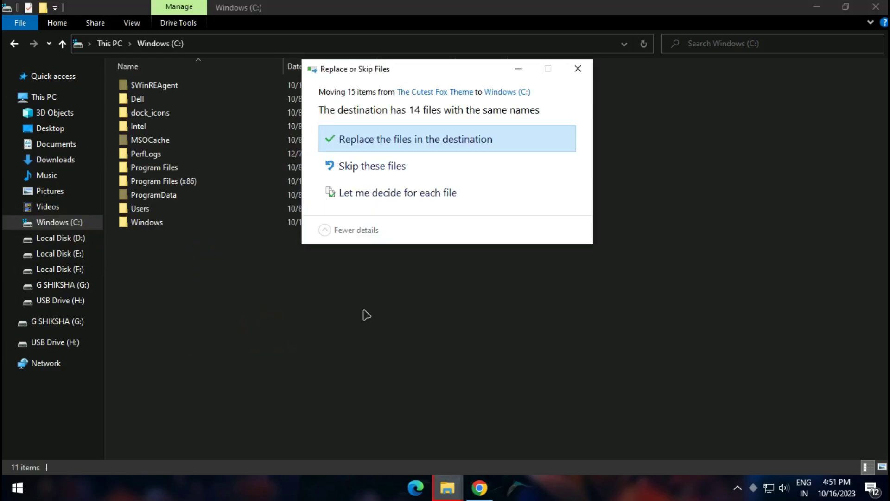
click(424, 140)
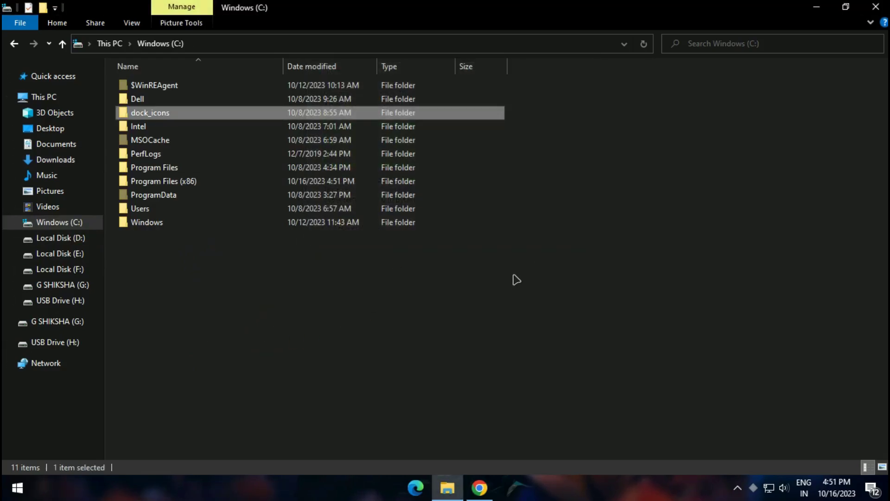
click(817, 17)
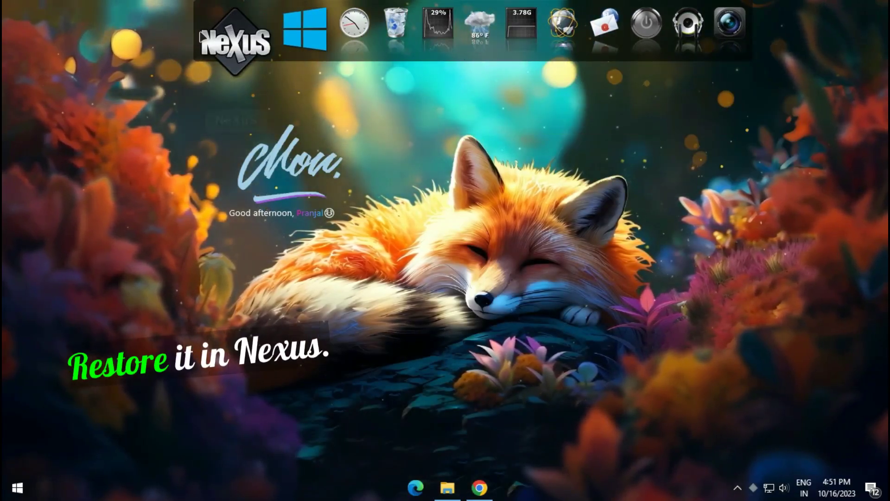
- Restore the Nexus configuration from wsbackup.wbk in the dock_icons folder on Windows (C:) and close the preferences
click(217, 47)
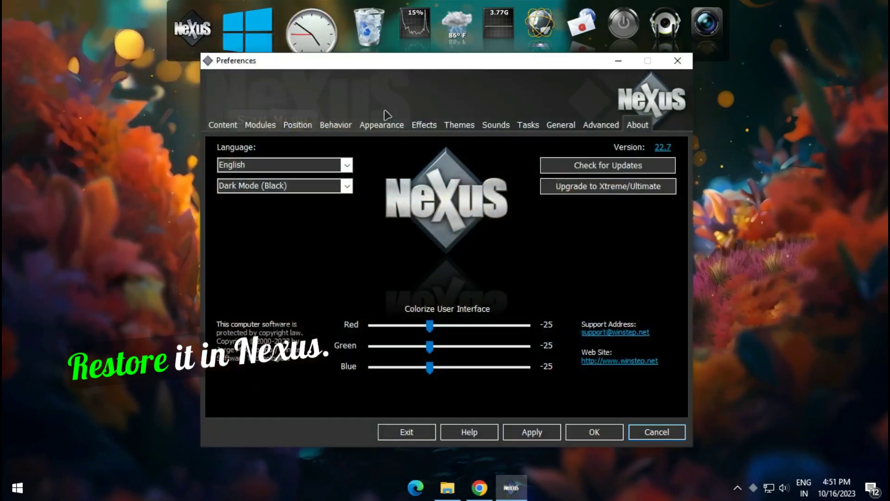
click(601, 126)
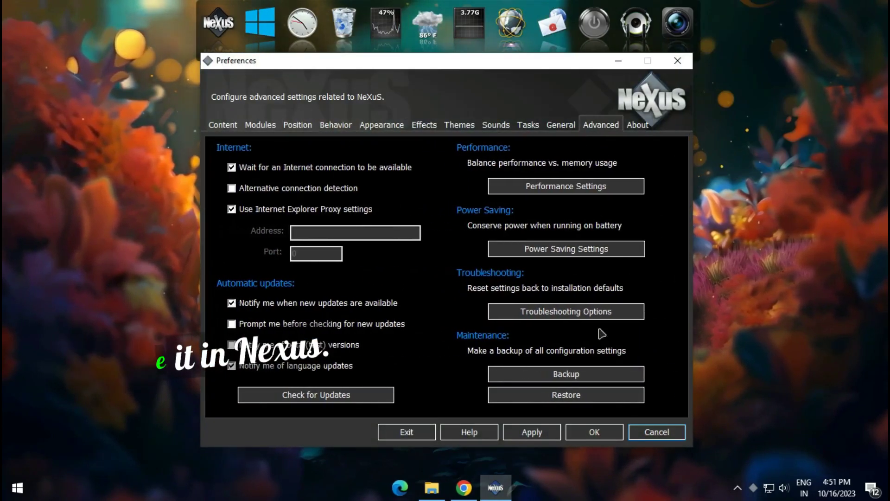
click(600, 396)
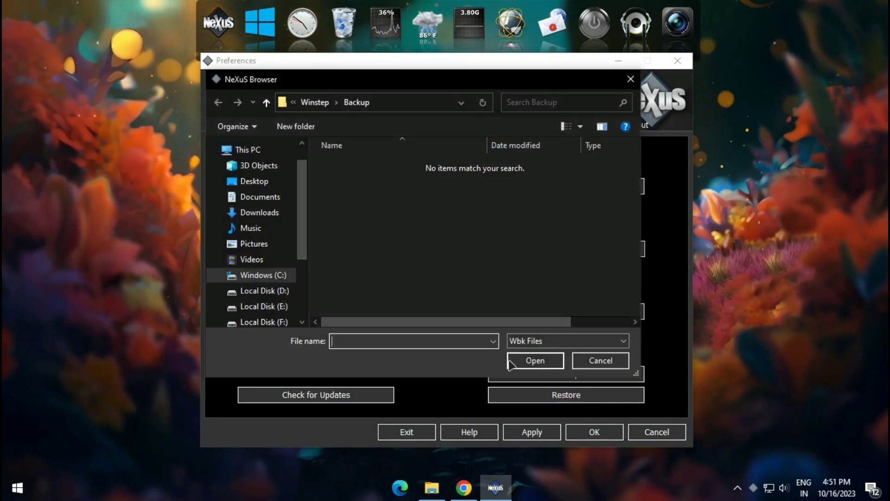
click(277, 275)
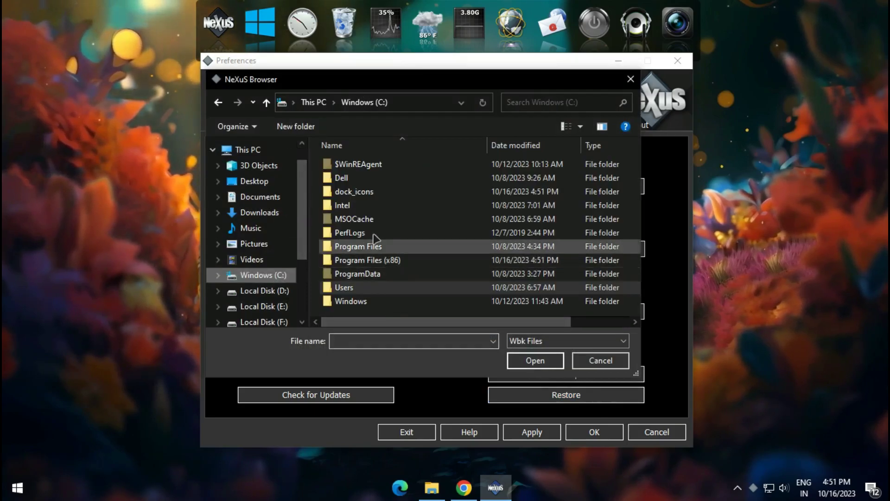
double_click(394, 191)
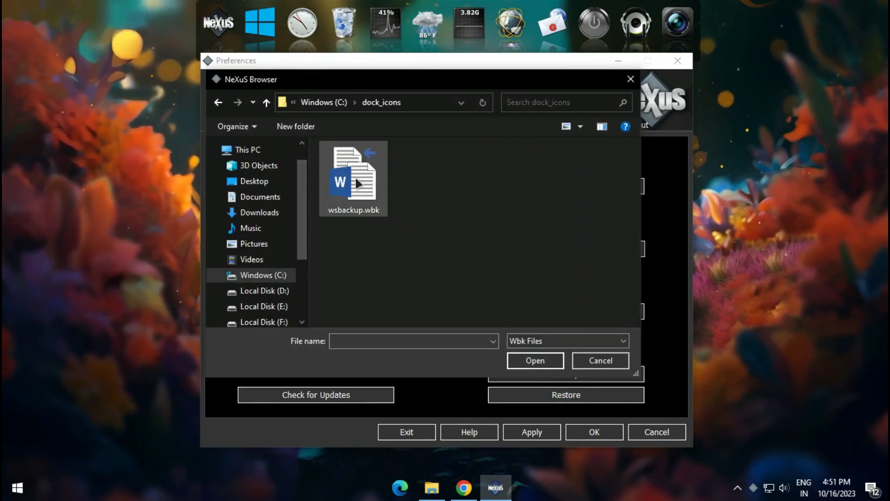
click(373, 171)
click(535, 361)
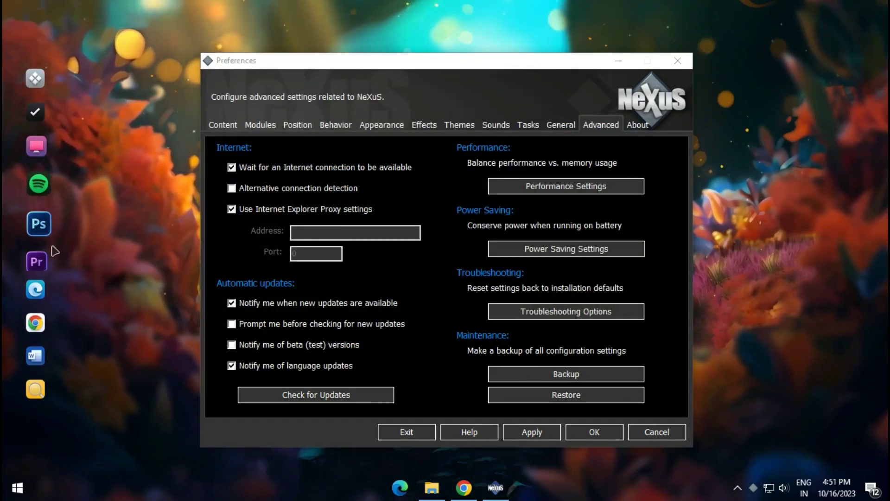
click(567, 435)
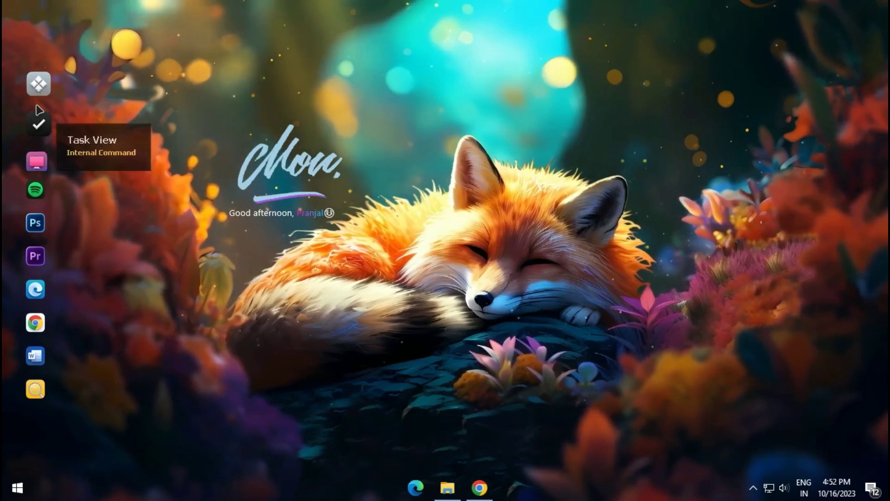
- Adjust the dock's Appearance and Sounds options, turning off the icon labels shown on mouse over
right_click(37, 122)
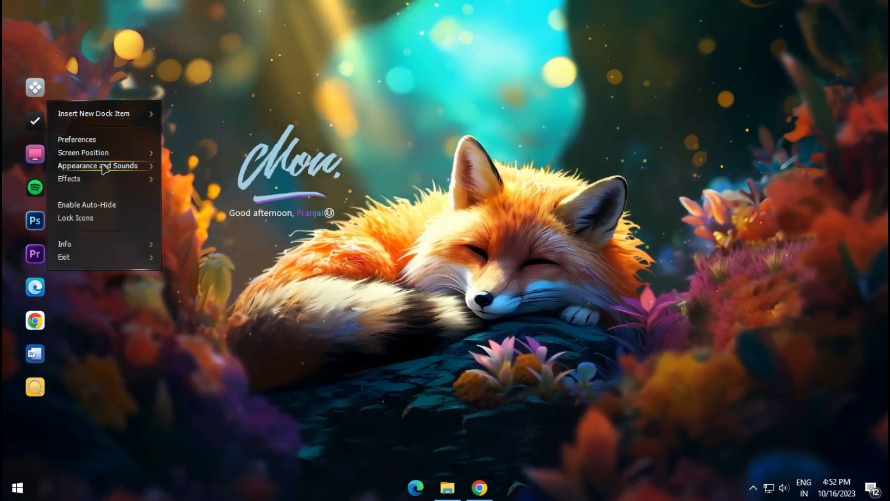
mouse_move(104, 168)
click(200, 186)
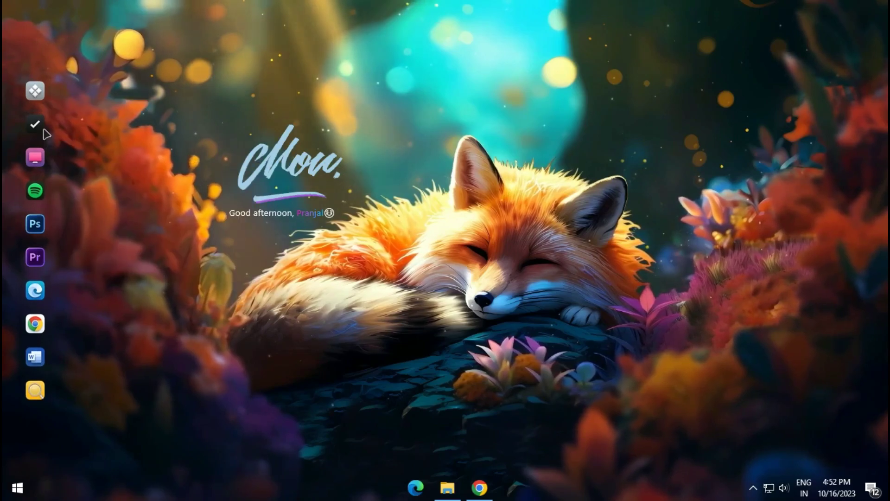
right_click(35, 124)
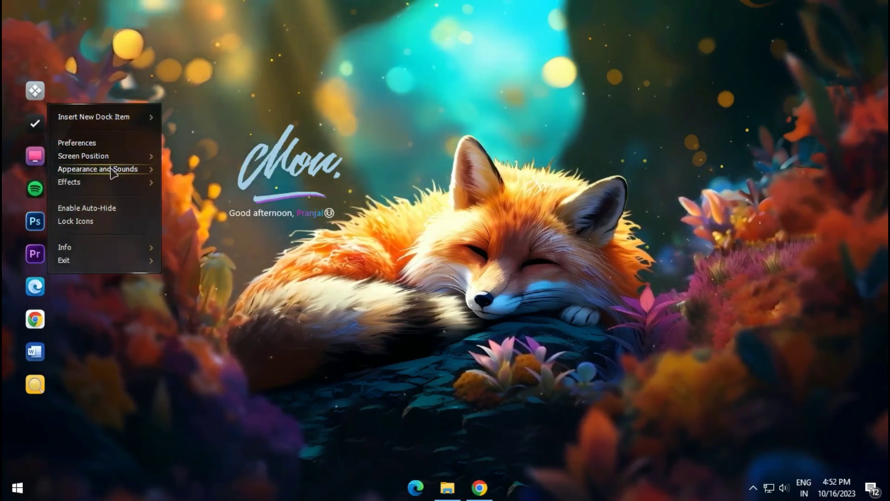
mouse_move(111, 170)
click(245, 200)
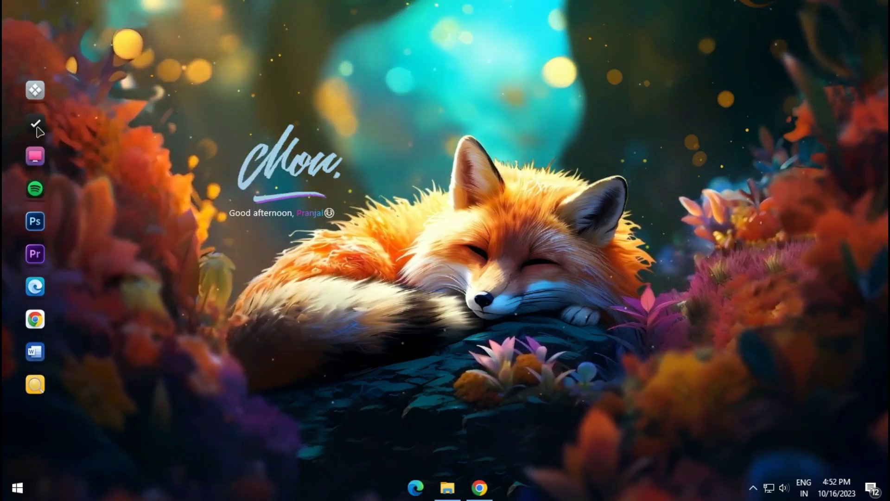
- In the Nexus appearance preferences, set the dock icon size to 35 pixels and accept 100% dock and 0% icon transparency
right_click(35, 155)
click(86, 175)
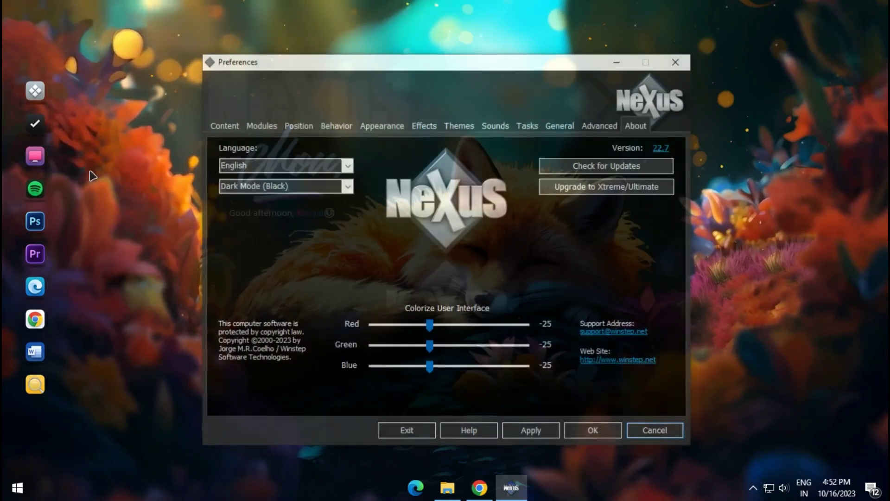
click(374, 126)
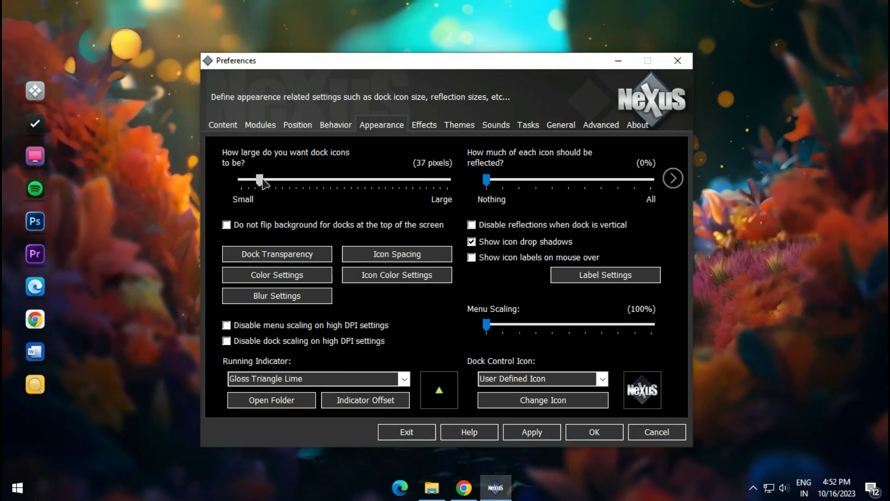
click(306, 254)
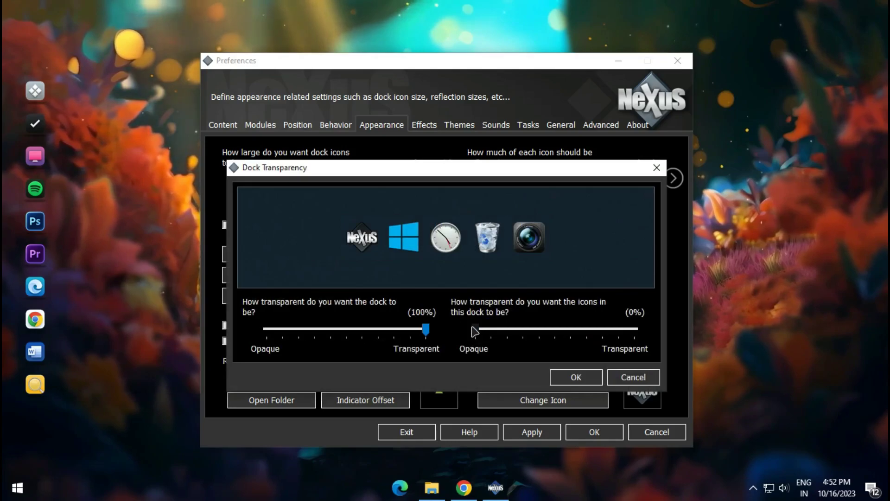
click(592, 379)
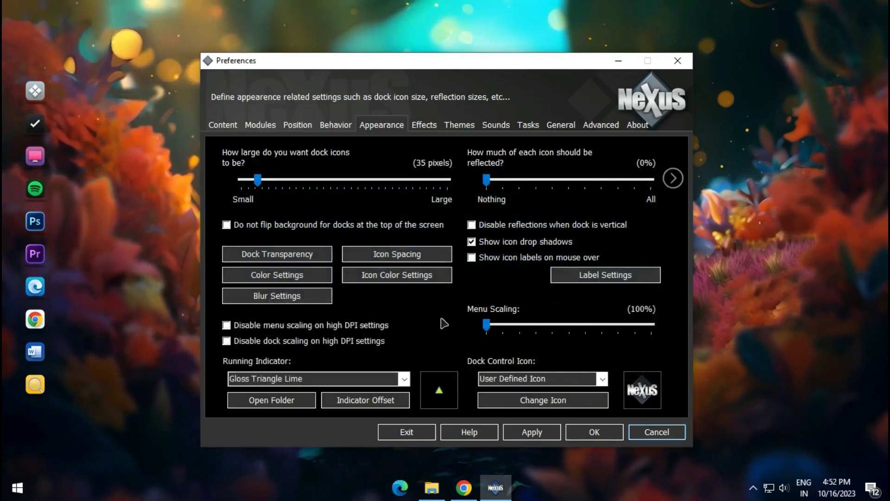
- Set the horizontal spacing between dock icons to 5 pixels, apply the change and close the preferences
click(404, 251)
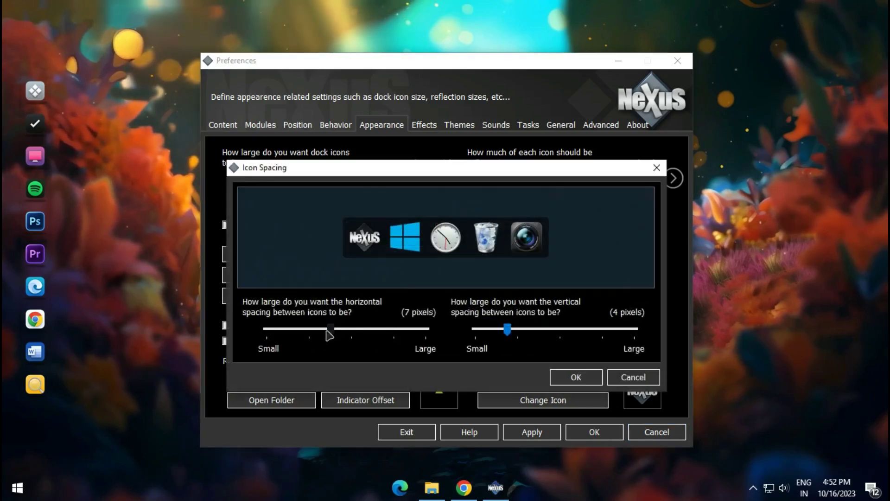
drag(317, 332, 311, 332)
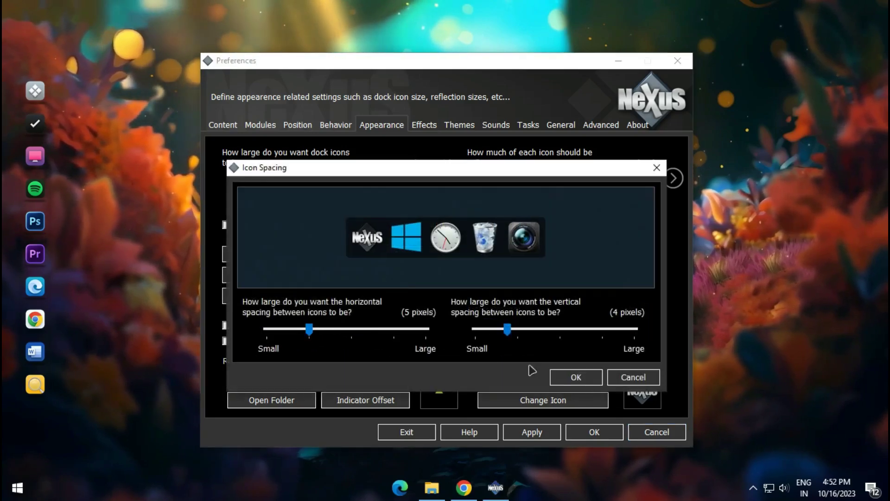
click(571, 377)
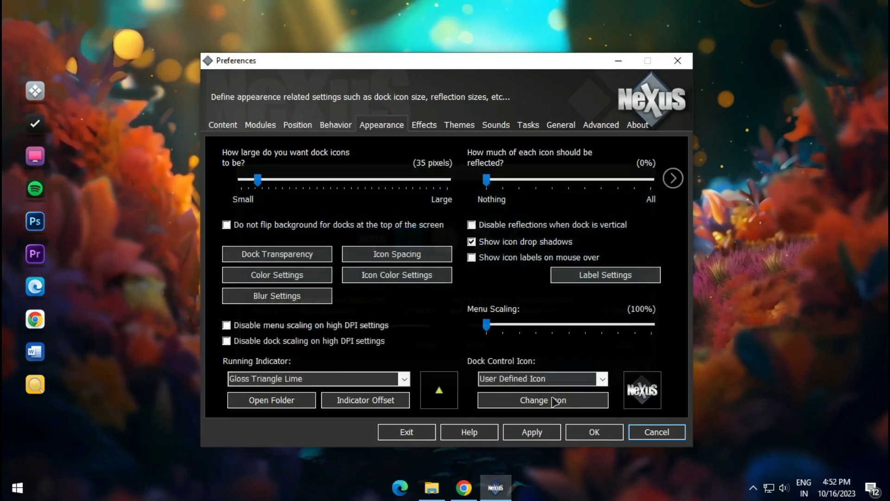
click(547, 432)
click(582, 432)
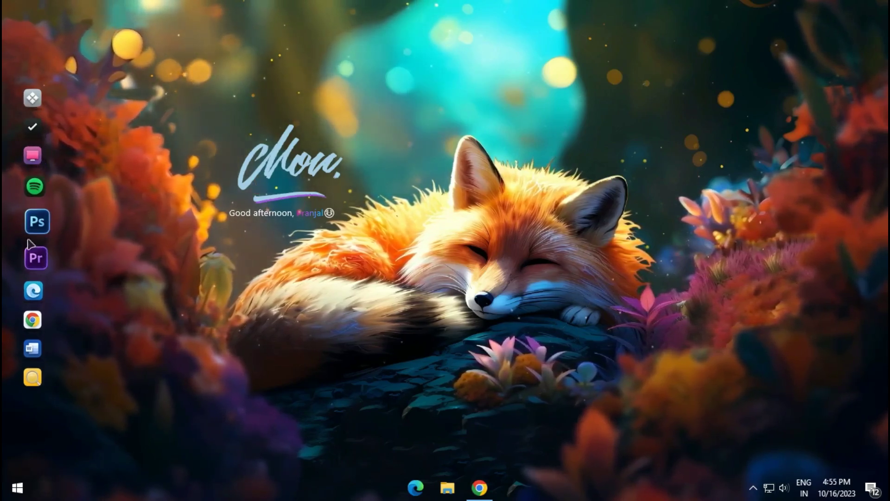
- Test the dock by opening and closing the Start menu, This PC and Chrome
key(super)
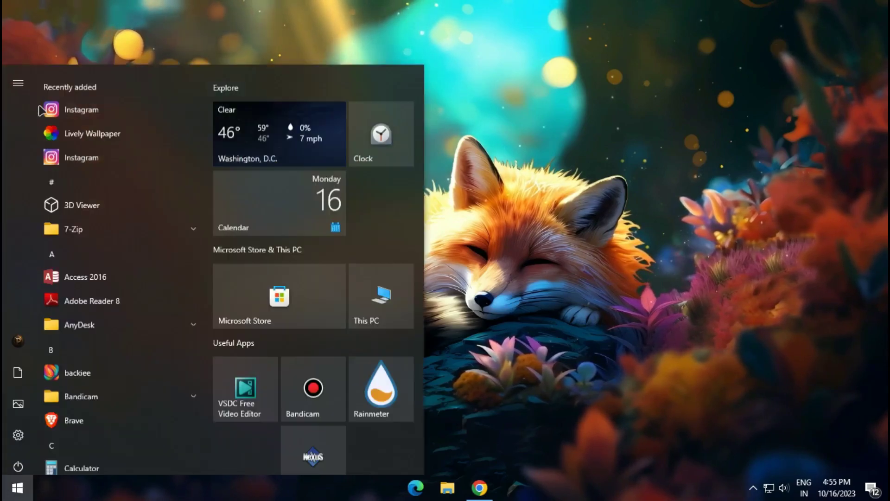
key(super)
click(33, 165)
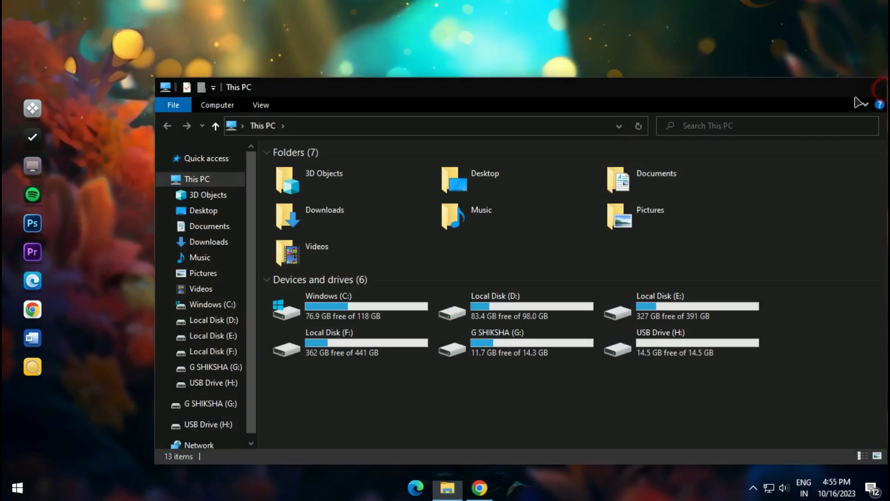
click(878, 88)
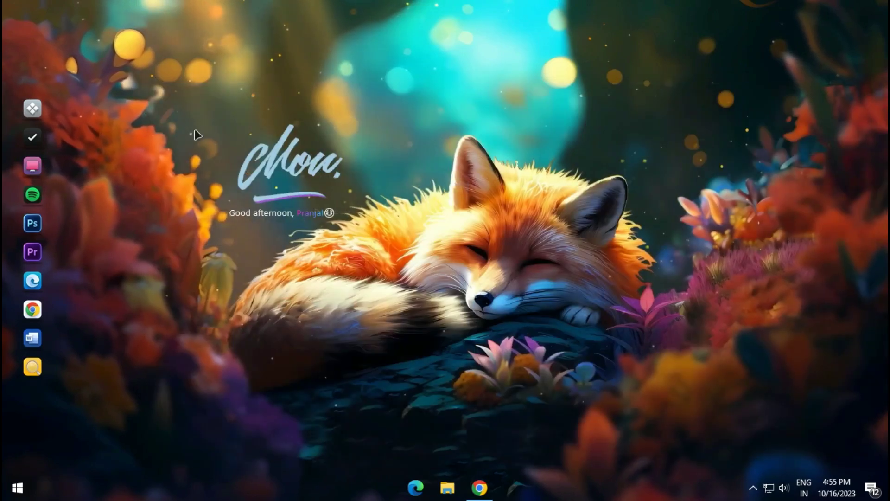
click(37, 309)
click(877, 6)
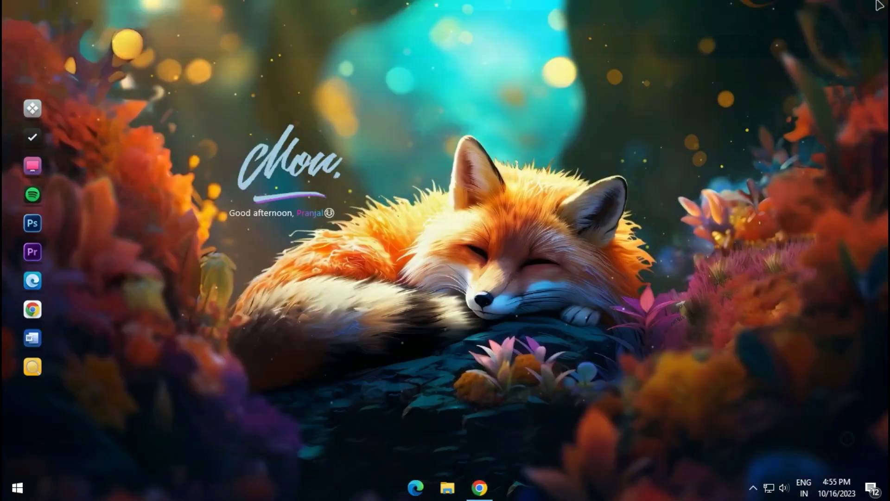